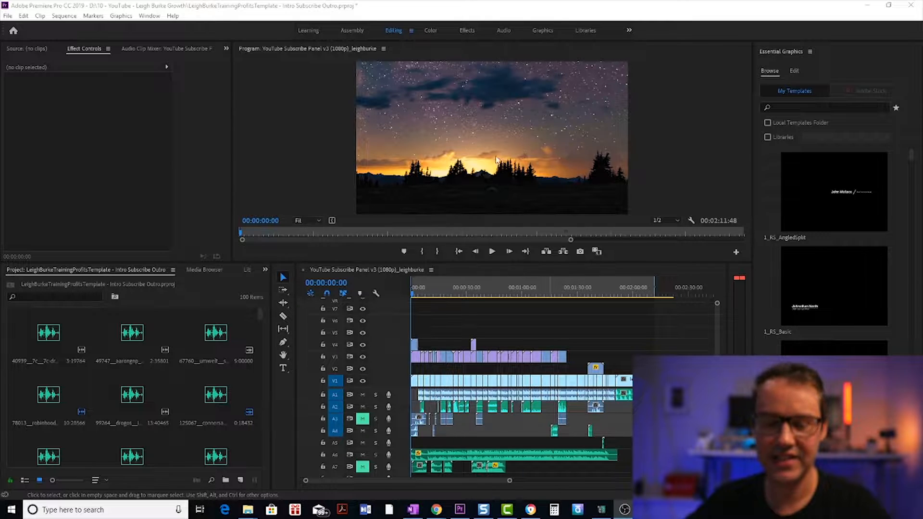
Play the sequence's opening title, then preview the intro footage from about 00:00:09 to 00:00:16
left_click(493, 252)
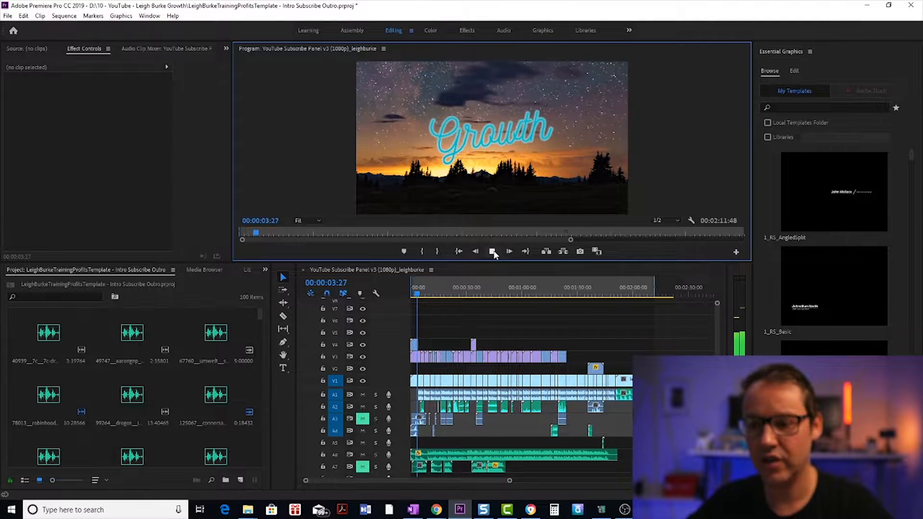
left_click(493, 252)
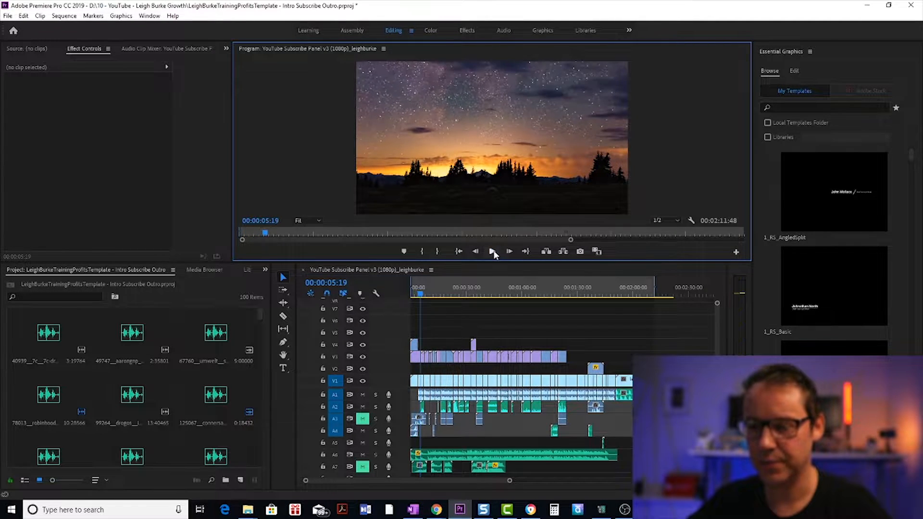
left_click(427, 293)
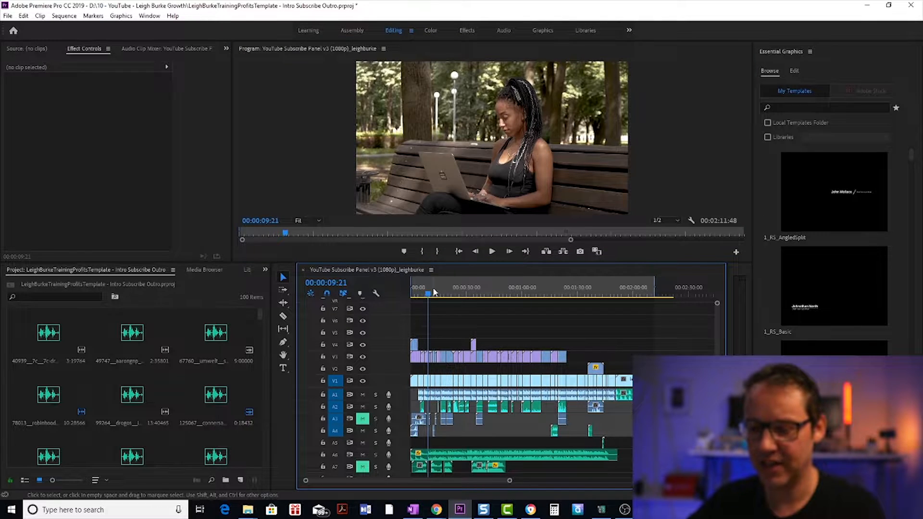
left_click_drag(425, 291, 436, 319)
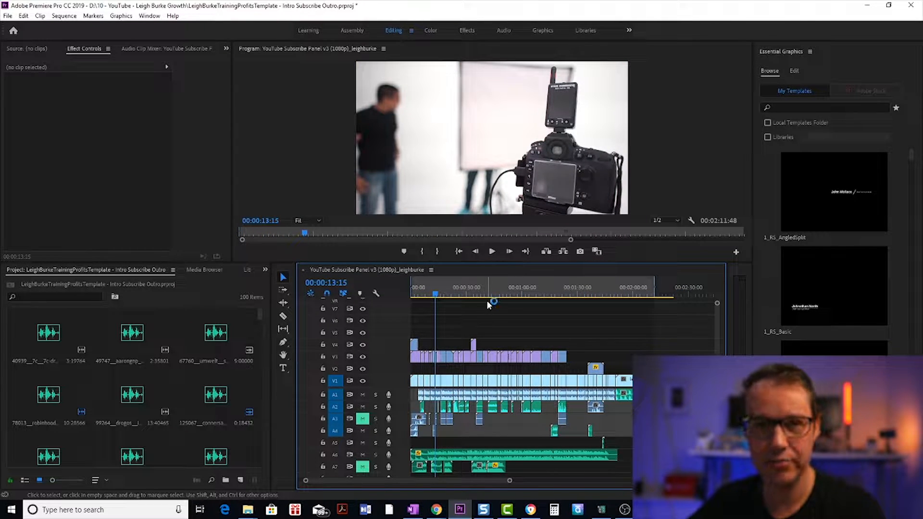
key("space")
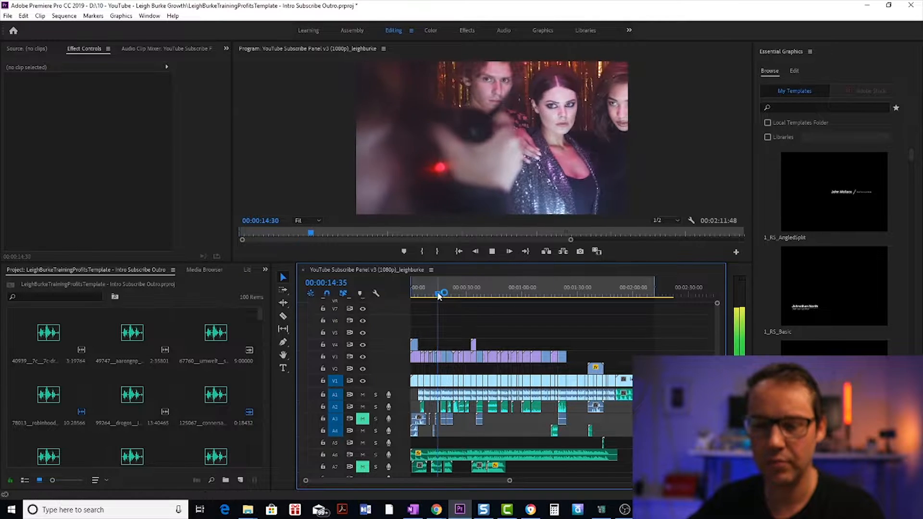
key("space")
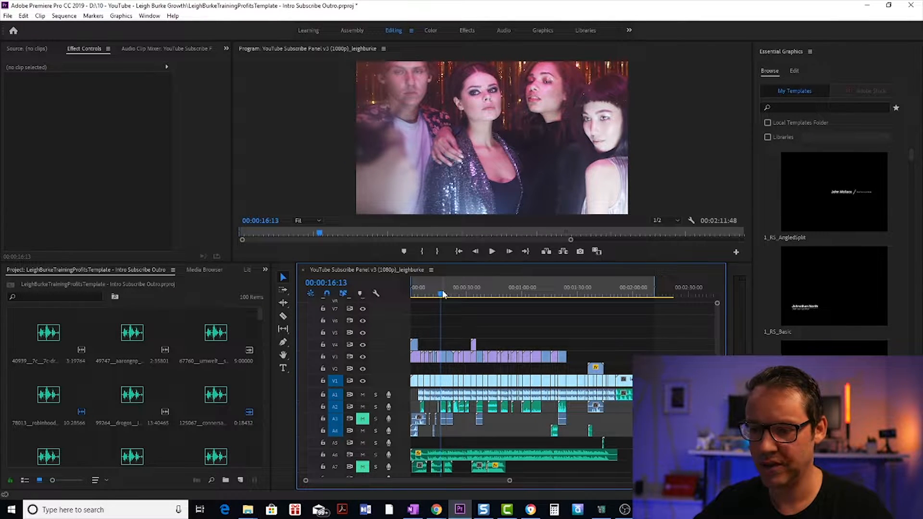
Scrub through the sequence to the end screen near 00:02:11 and on to the footage past the Out point
left_click_drag(443, 294, 634, 289)
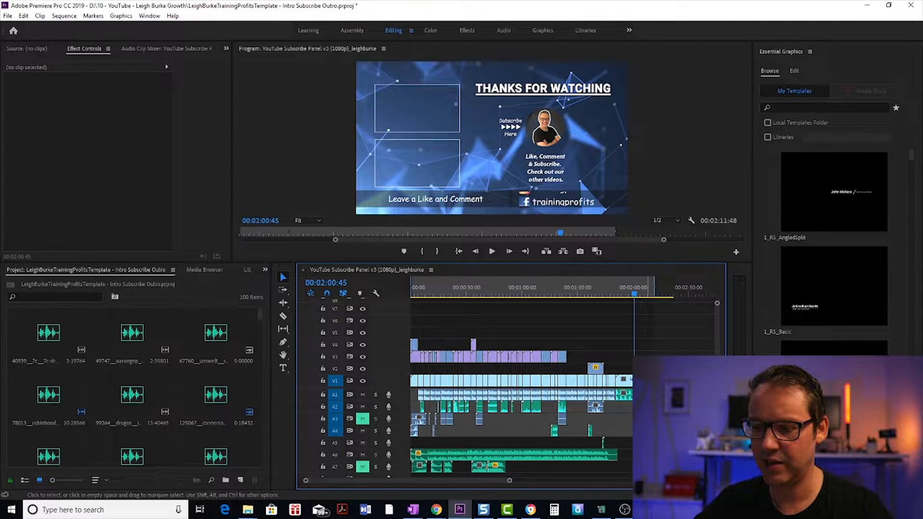
left_click_drag(630, 298, 652, 295)
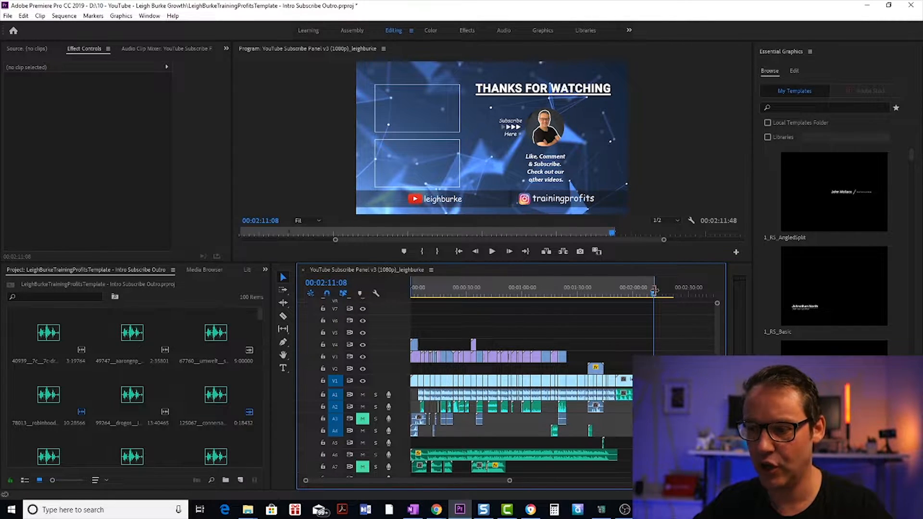
mouse_move(653, 299)
left_mouse_down()
mouse_move(399, 295)
mouse_move(653, 294)
left_mouse_up()
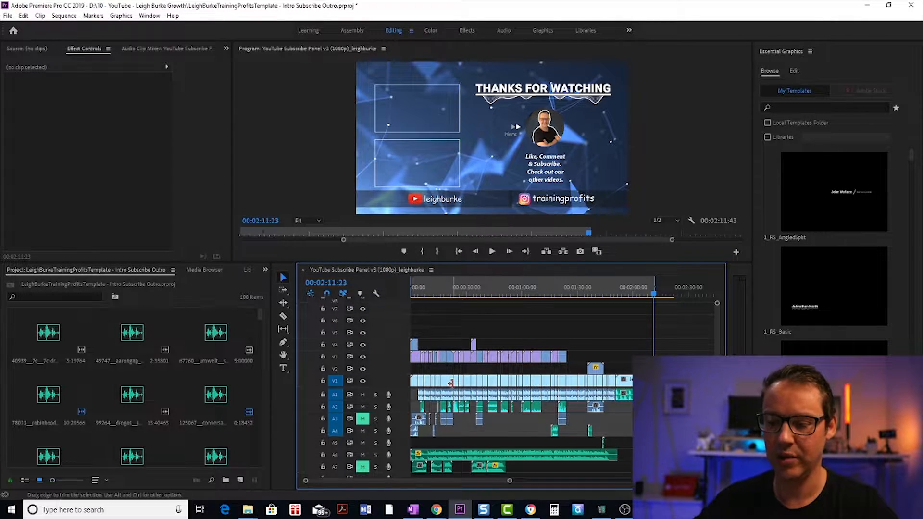
left_click(662, 294)
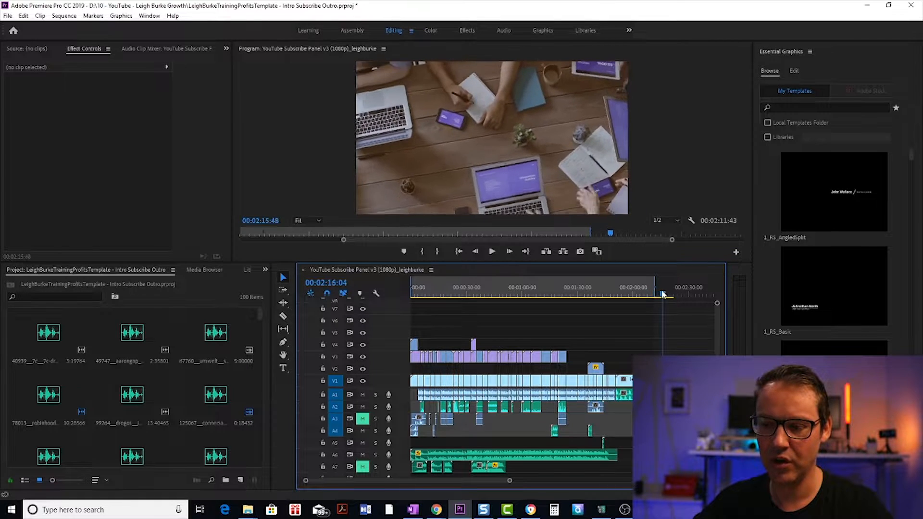
left_click_drag(662, 294, 670, 297)
left_click_drag(678, 297, 663, 298)
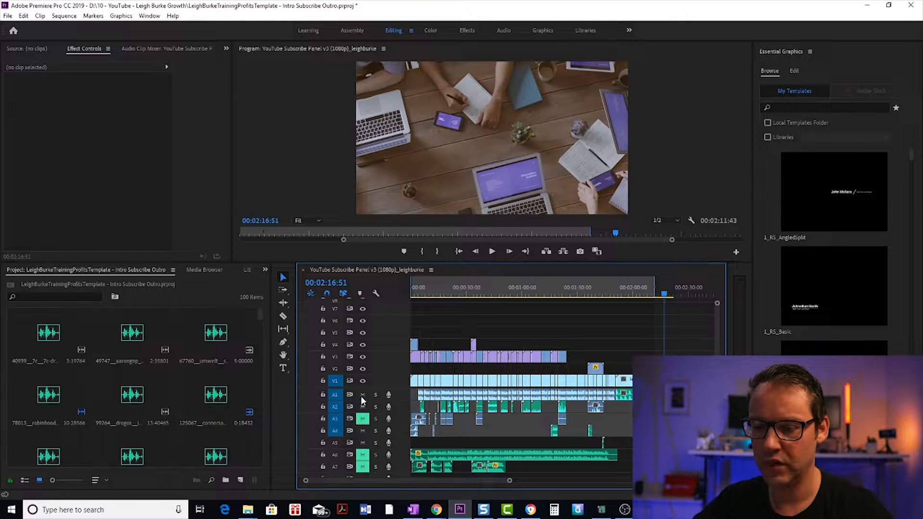
Mute audio tracks A1 and A2, unmute A7, and play the intro from near the sequence's start to about 00:00:23
left_click_drag(364, 395, 363, 406)
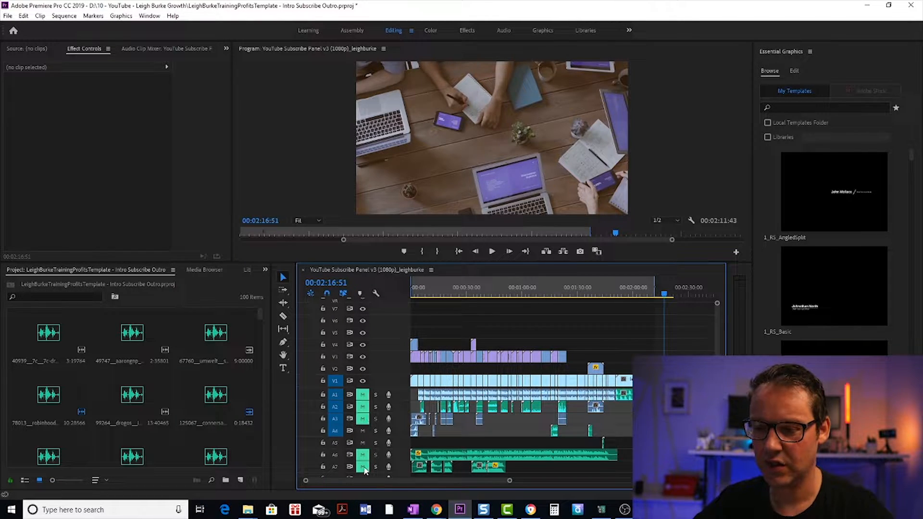
left_click(363, 466)
left_click_drag(665, 297, 417, 303)
key("space")
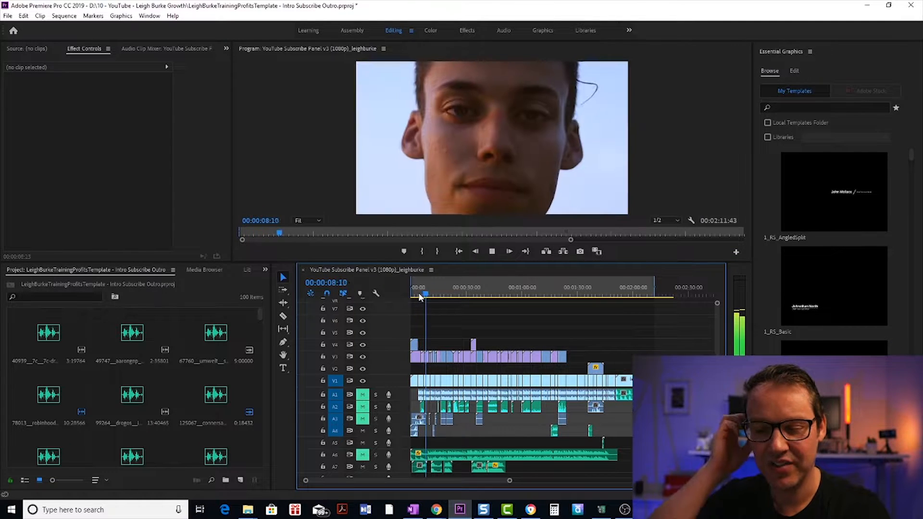
key("space")
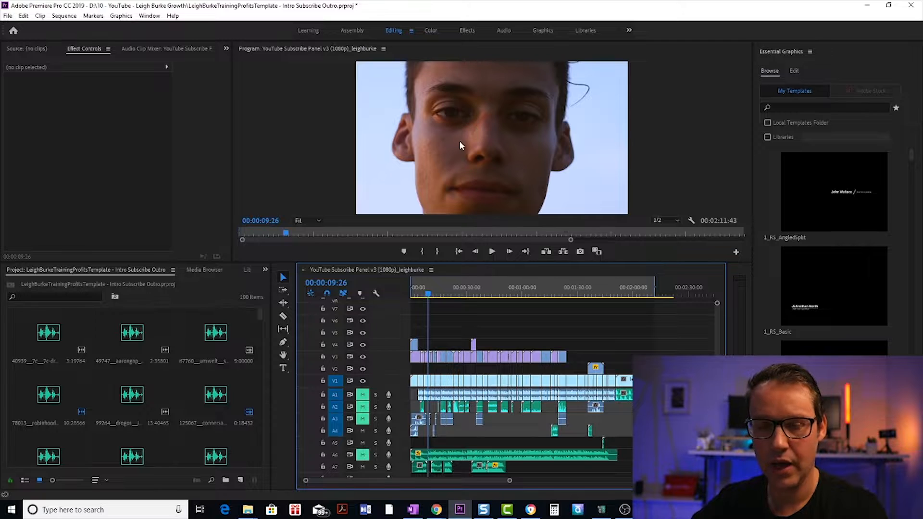
key("space")
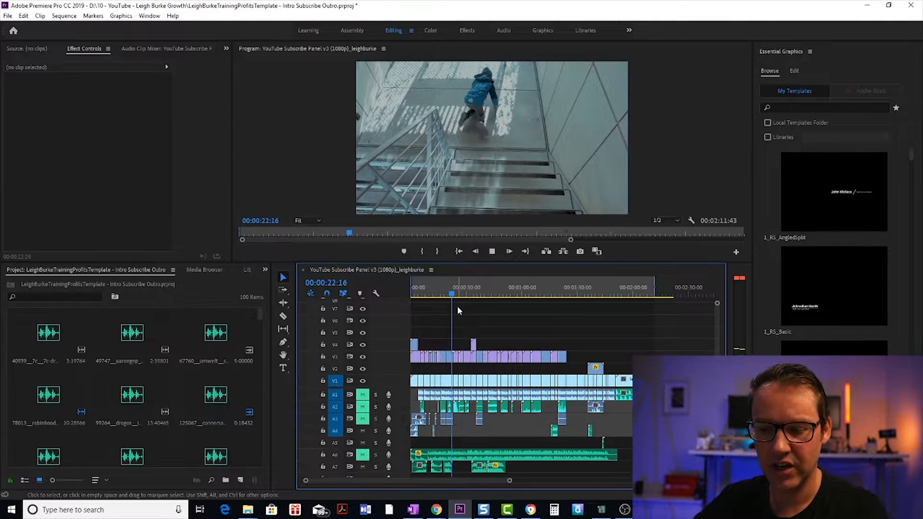
key("space")
left_click_drag(454, 294, 453, 293)
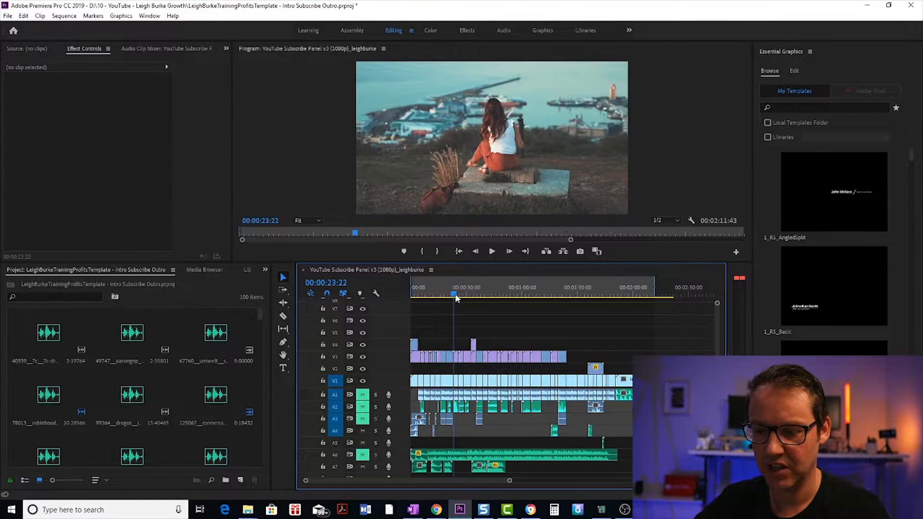
Mute audio track A7 again and unmute tracks A6, A1 and A2
left_click(362, 467)
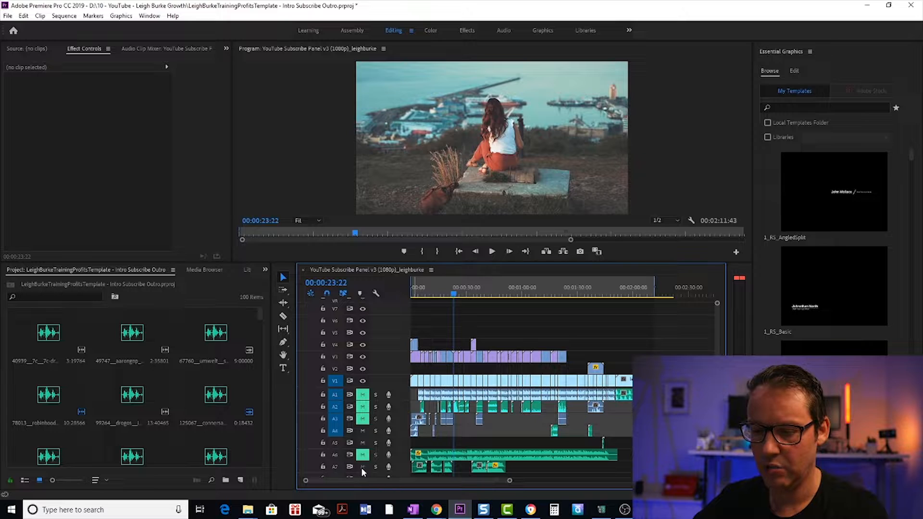
left_click(362, 455)
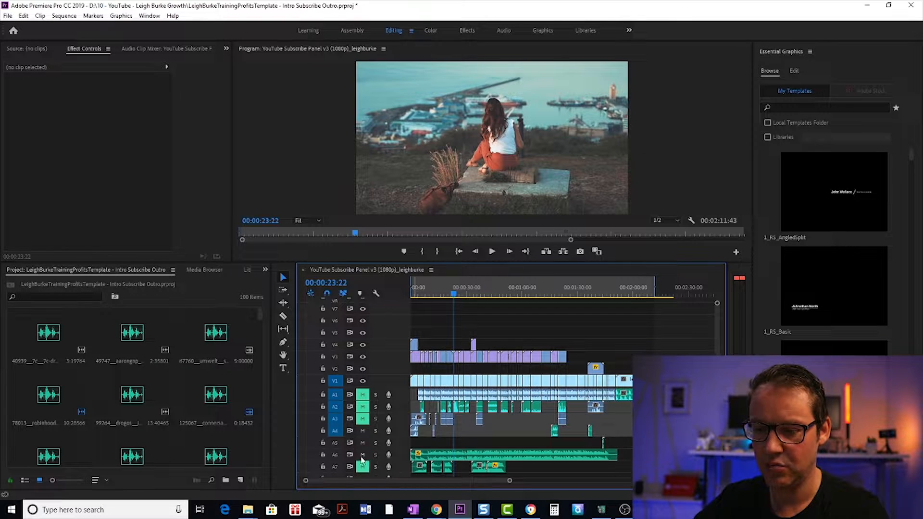
left_click(364, 409)
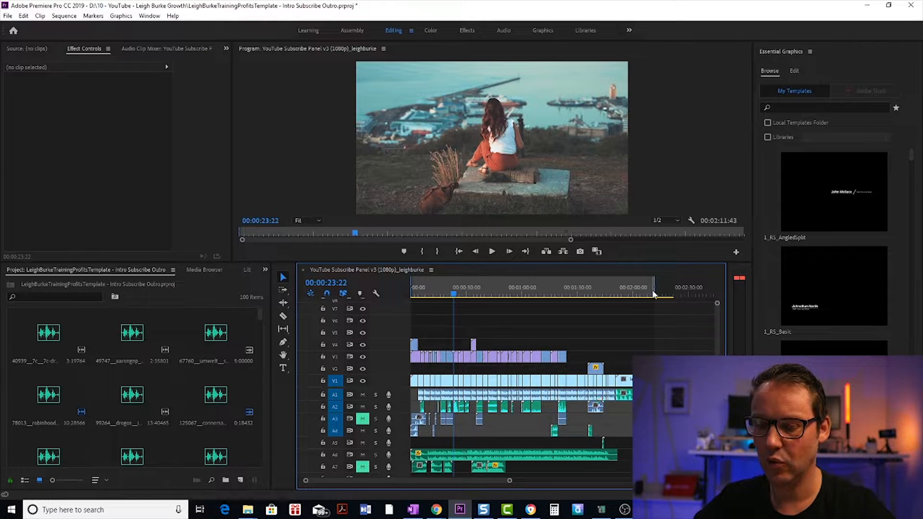
Preview the subscribe panel overlay from about 00:01:36 and select its V2 clip to inspect its Motion settings
left_click_drag(628, 293, 589, 298)
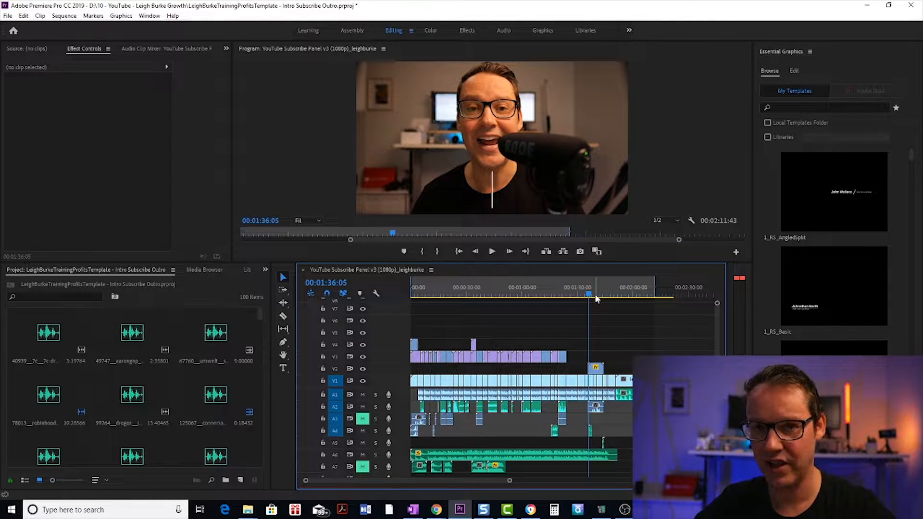
key("space")
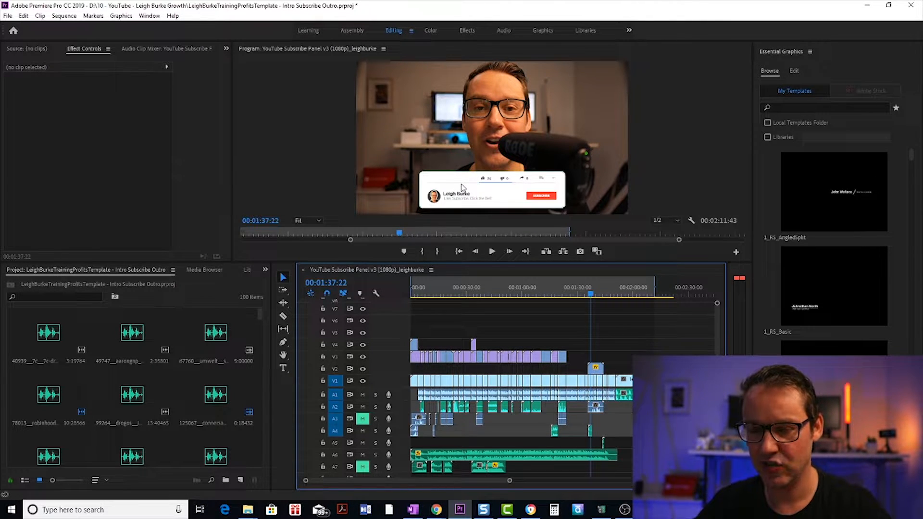
left_click(596, 371)
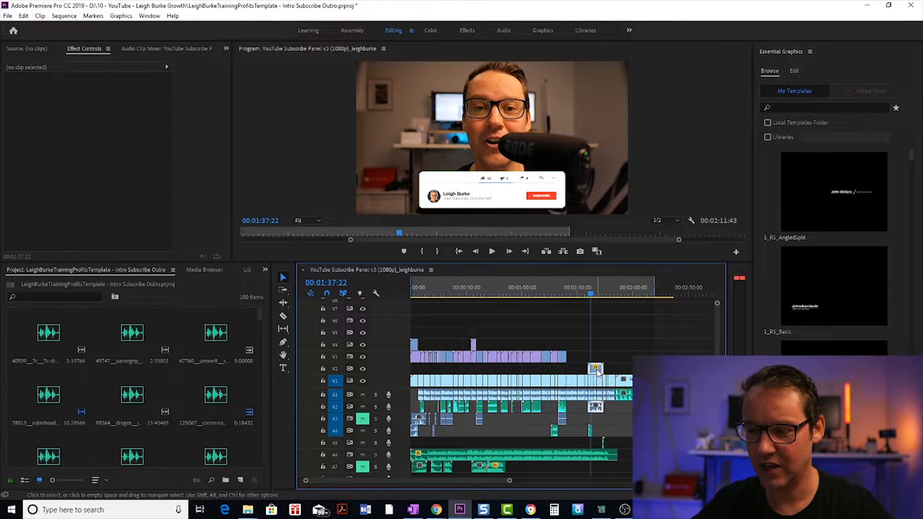
left_click(451, 195)
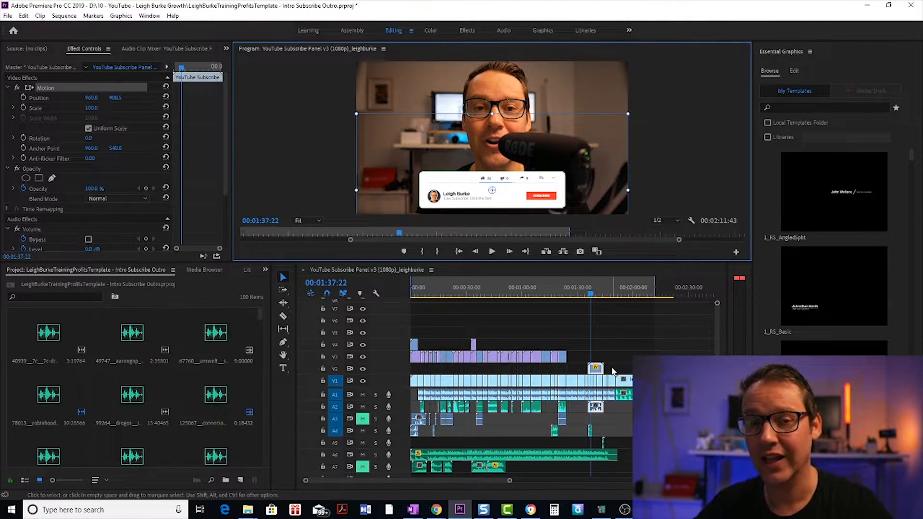
left_click(600, 329)
Toggle video track V3's visibility at the sequence's start to compare it with V1, then scrub the B-roll to about 00:00:29
key("Home")
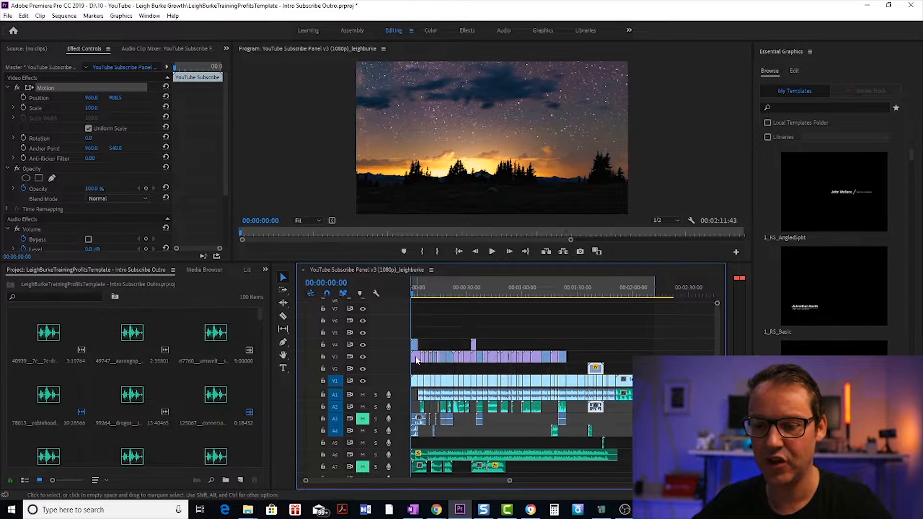
left_click(363, 357)
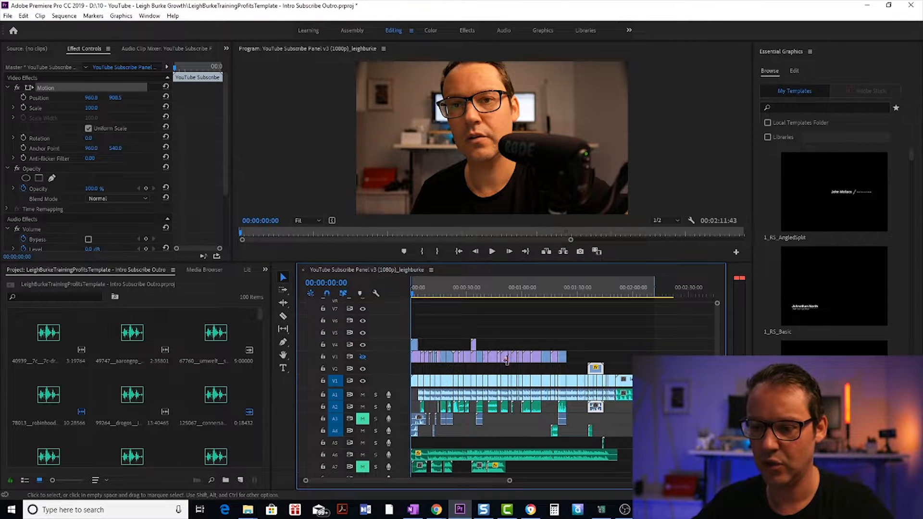
left_click_drag(412, 291, 434, 325)
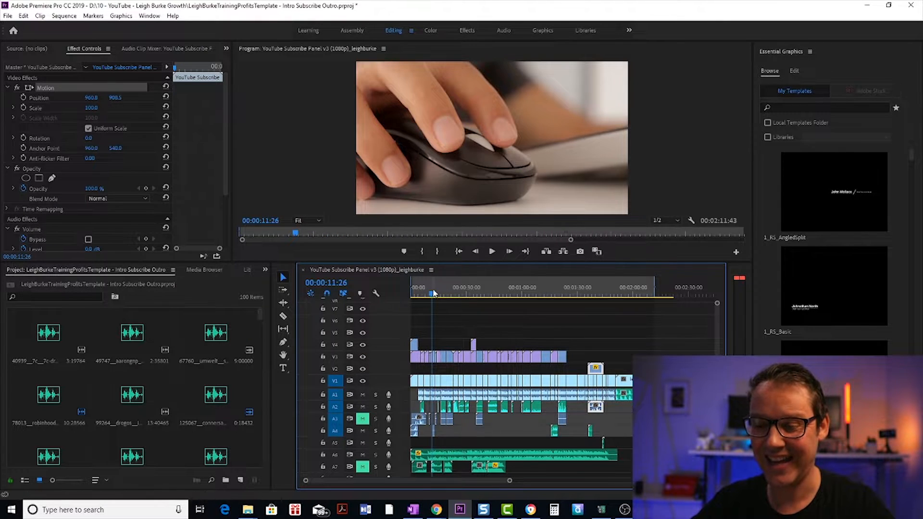
left_click_drag(443, 295, 464, 295)
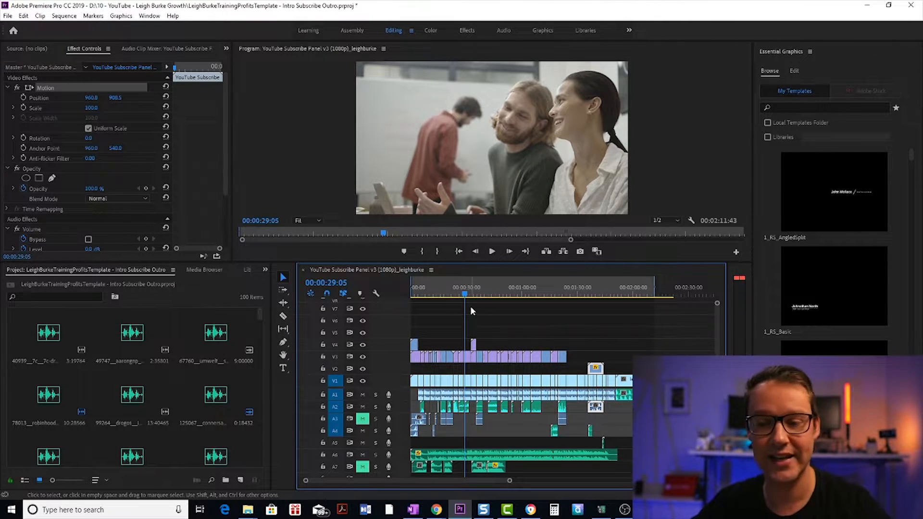
Return to the sequence's opening and open the Growth title clip on V4 in the Source Monitor
left_click_drag(473, 295, 412, 296)
double_click(414, 345)
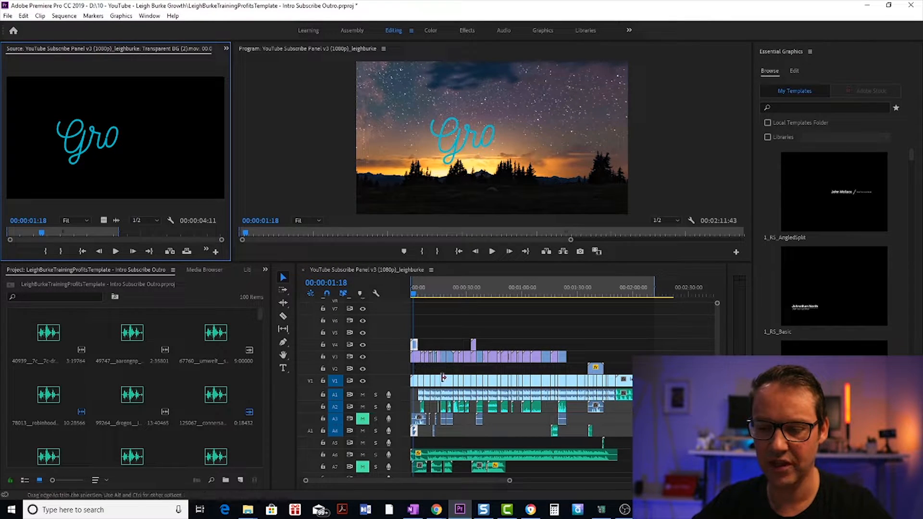
At about 00:00:33, hide video track V4 to inspect the clip beneath it, then show V4 again
left_click(471, 296)
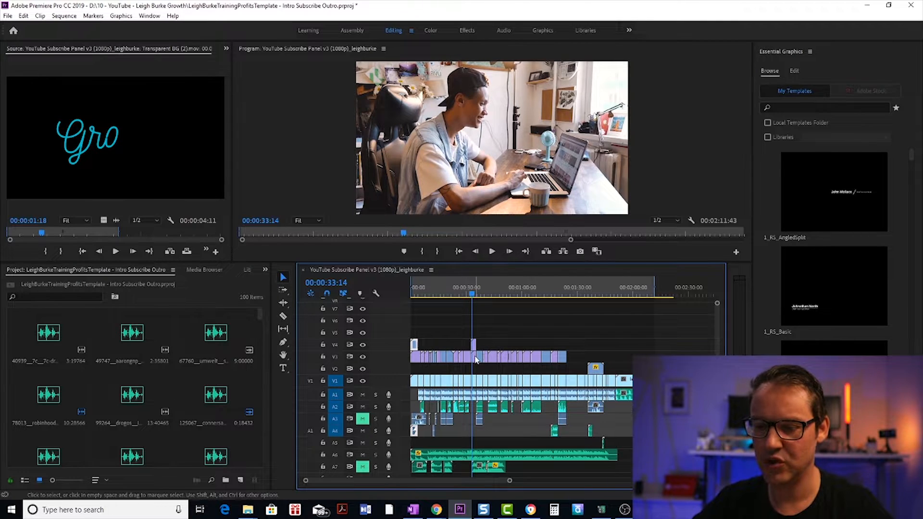
left_click(362, 344)
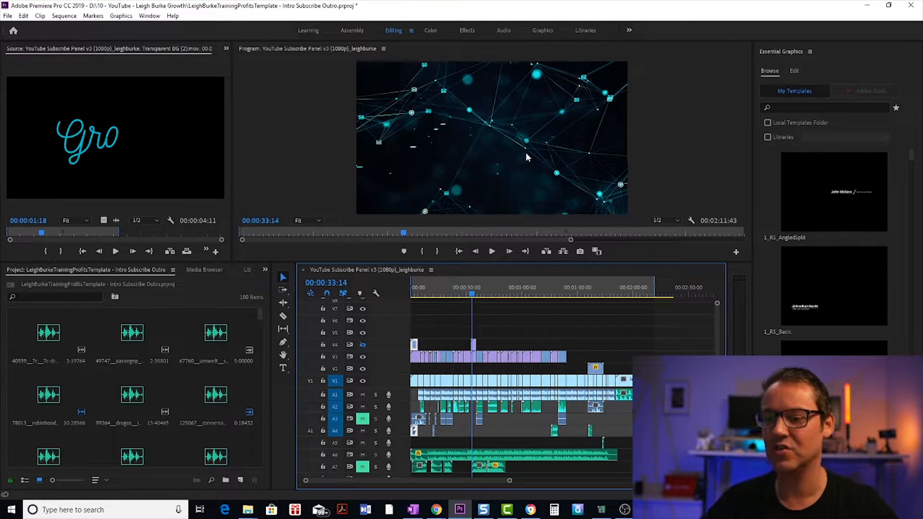
mouse_move(472, 295)
left_mouse_down()
mouse_move(460, 295)
mouse_move(474, 297)
left_mouse_up()
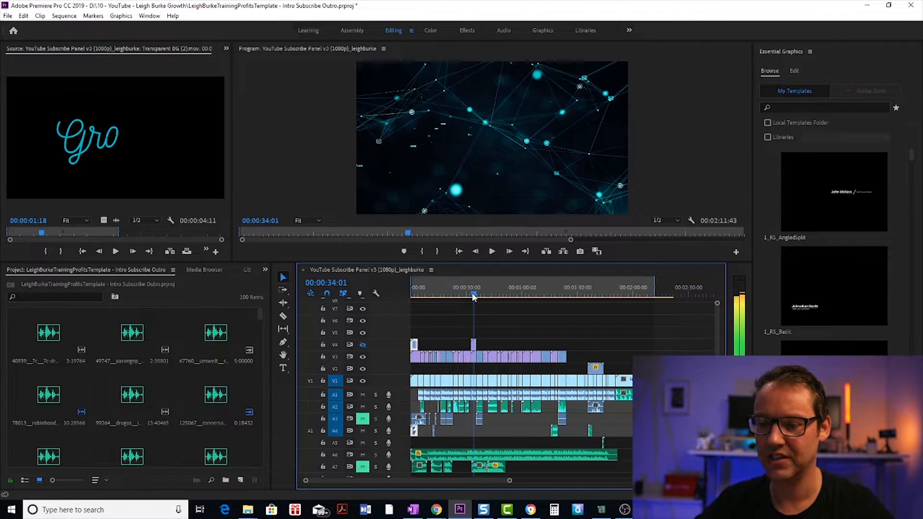
left_click(363, 345)
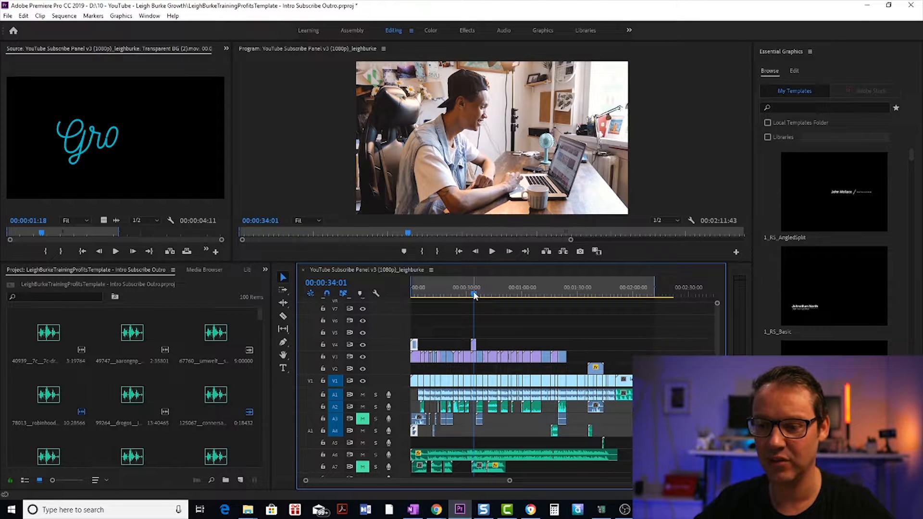
left_click_drag(474, 295, 477, 294)
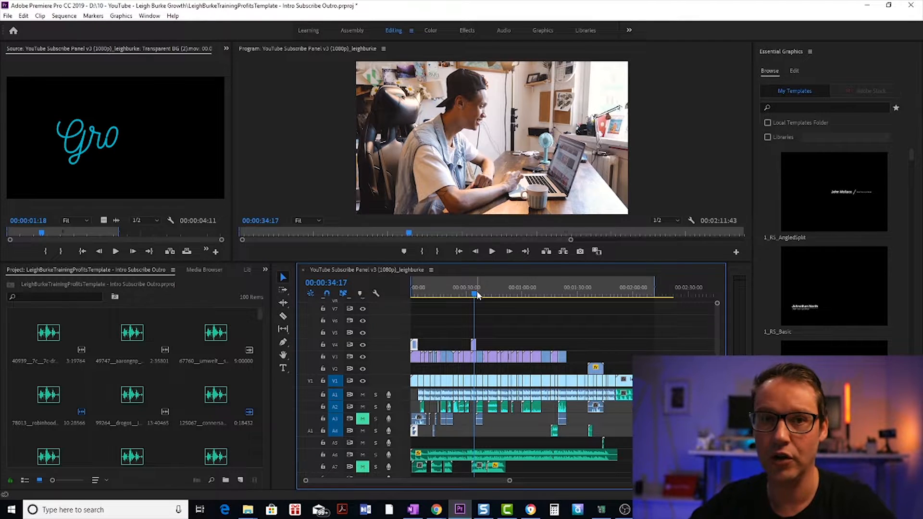
Move the playhead to about 00:00:11 and enlarge the sequence's opening clips in the timeline for inspection
left_click_drag(477, 295, 433, 295)
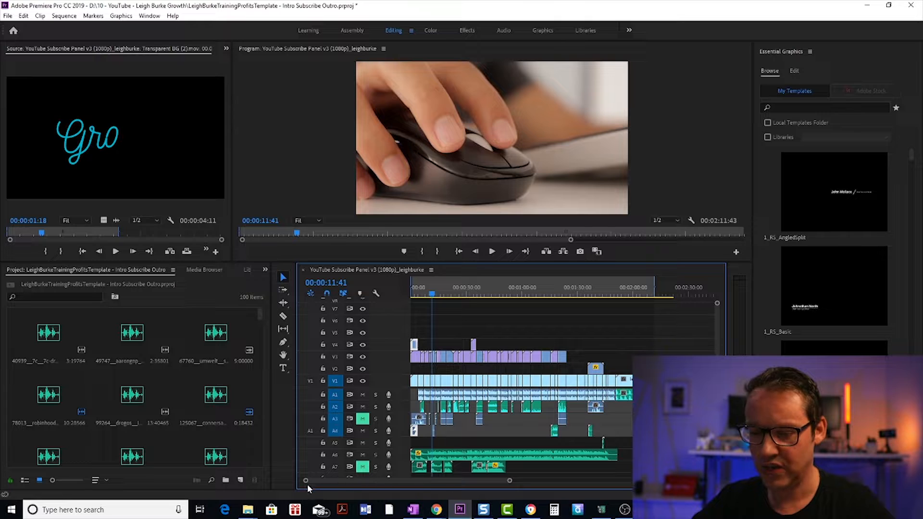
mouse_move(357, 482)
left_mouse_down()
mouse_move(374, 479)
mouse_move(350, 480)
mouse_move(378, 479)
mouse_move(356, 480)
left_mouse_up()
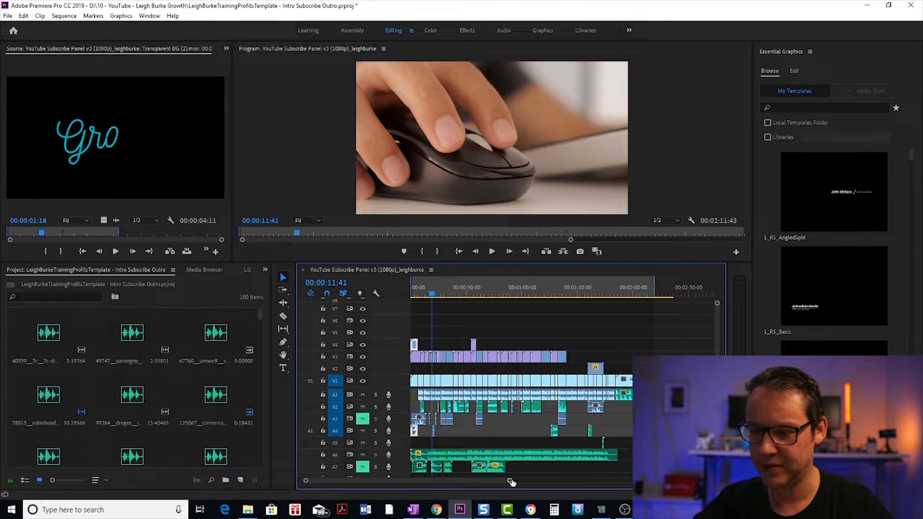
left_click_drag(510, 480, 407, 484)
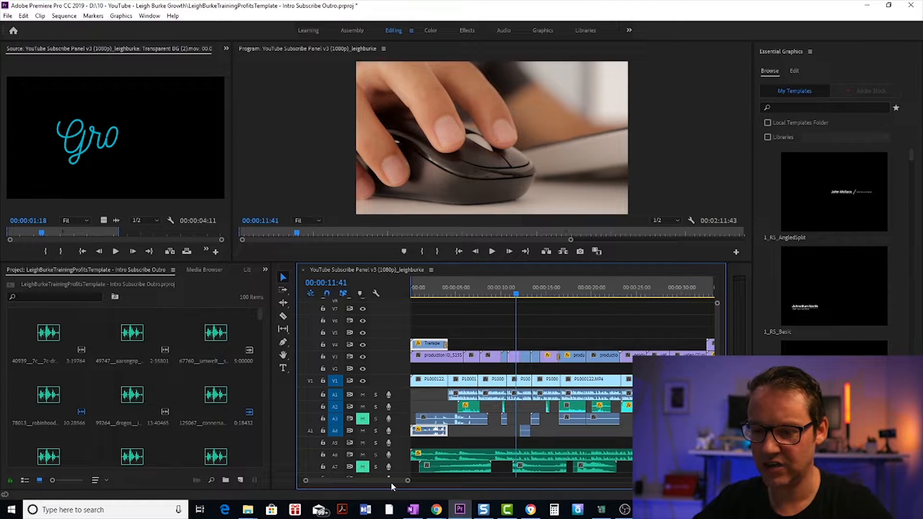
left_click_drag(407, 482, 397, 481)
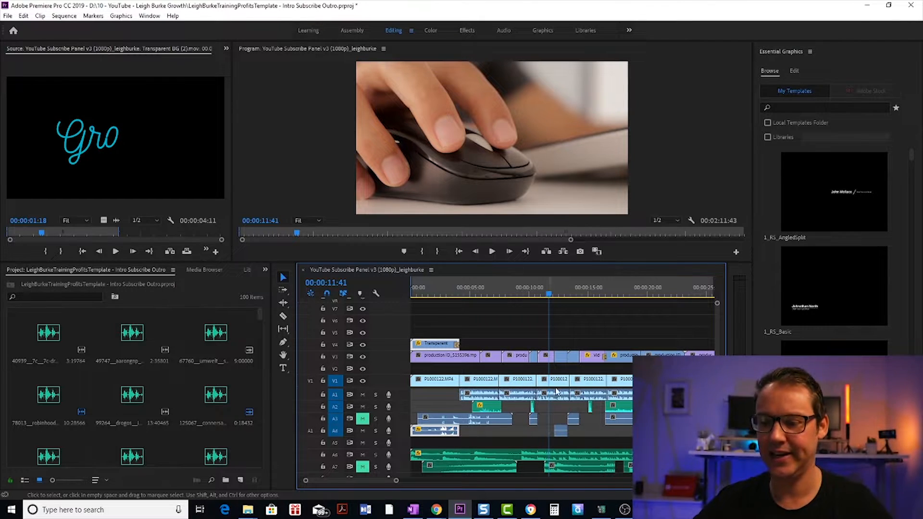
left_click_drag(396, 480, 353, 477)
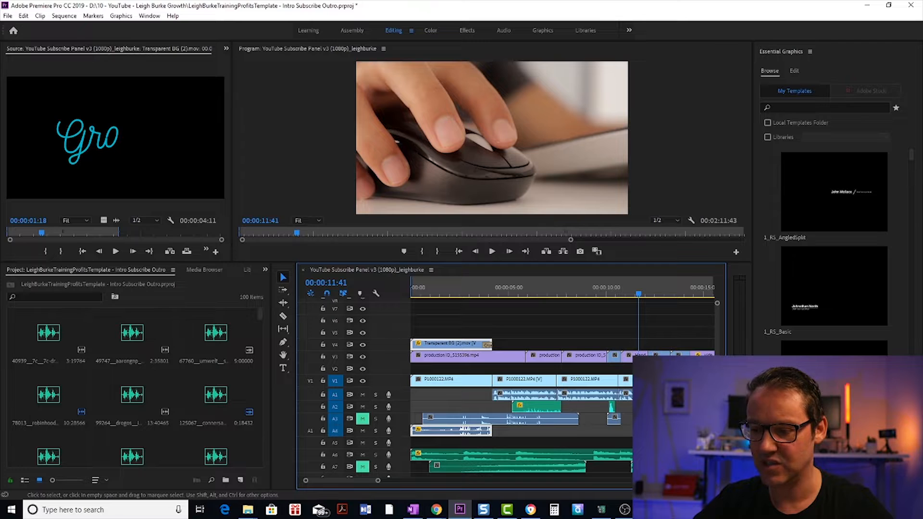
left_click_drag(378, 481, 376, 481)
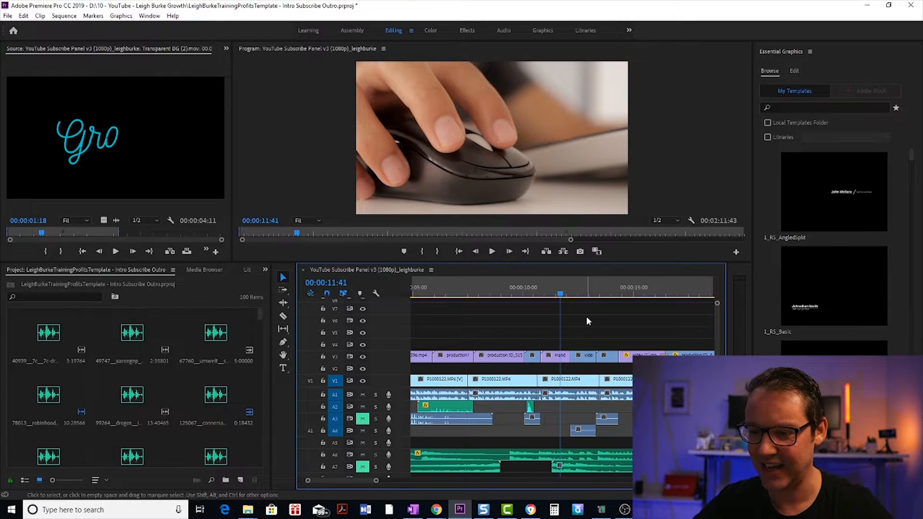
Scrub the opening B-roll back to the Growth title, then forward to the night-sky clip at about 00:00:05
left_click(582, 295)
left_click_drag(583, 297, 492, 304)
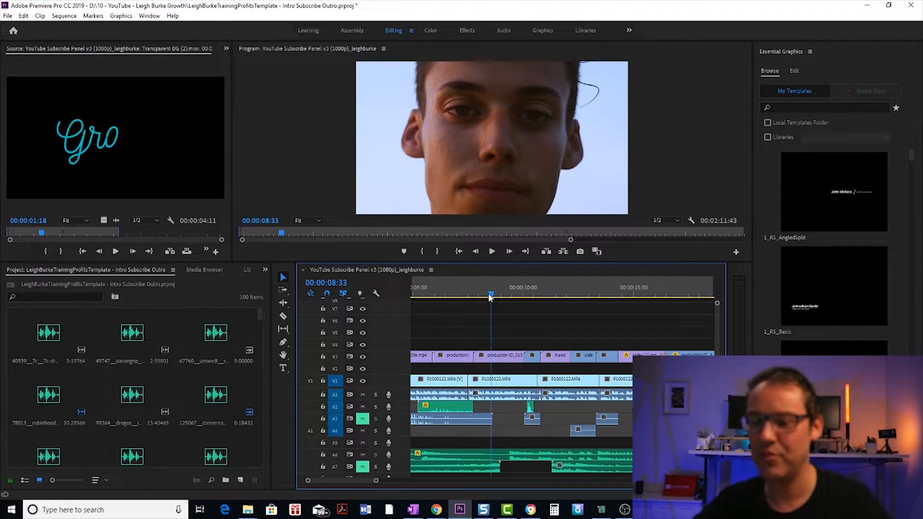
left_click_drag(491, 303, 471, 303)
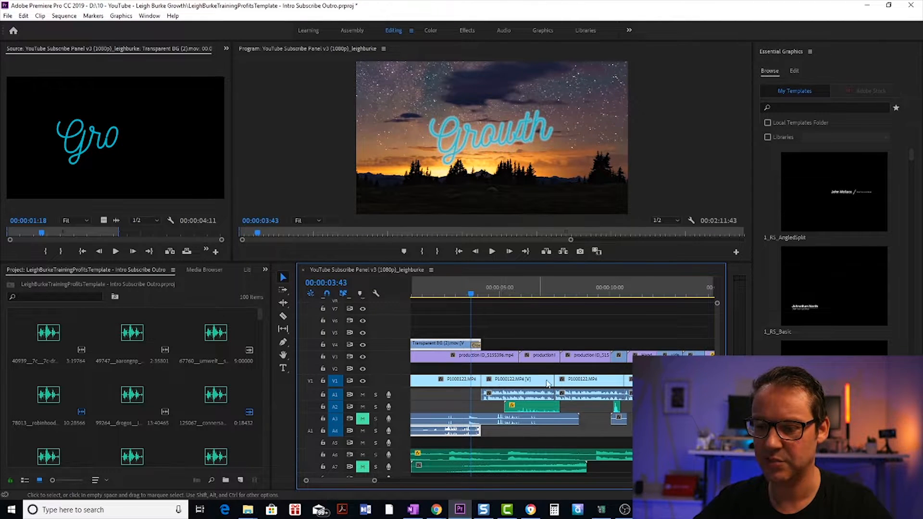
left_click(488, 296)
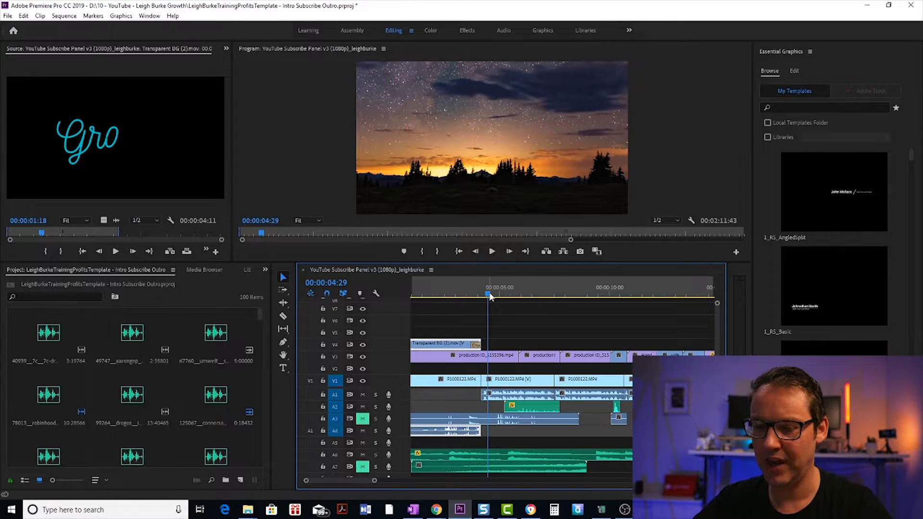
mouse_move(490, 298)
left_mouse_down()
mouse_move(560, 296)
mouse_move(504, 300)
left_mouse_up()
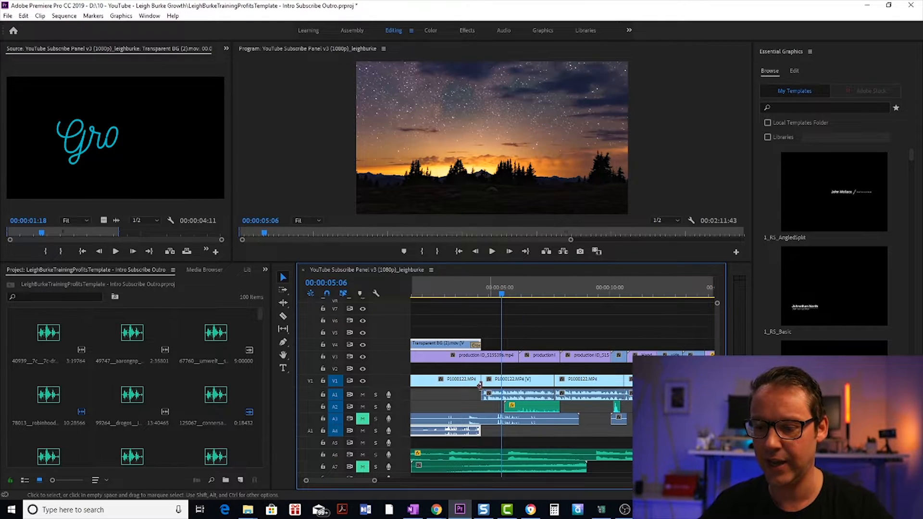
Play the opening B-roll with its audio from about 00:00:05 to about 00:00:08, pausing at the park bench clip
mouse_move(503, 294)
left_mouse_down()
mouse_move(519, 294)
mouse_move(450, 294)
mouse_move(525, 295)
mouse_move(527, 304)
mouse_move(496, 304)
mouse_move(504, 305)
left_mouse_up()
key("space")
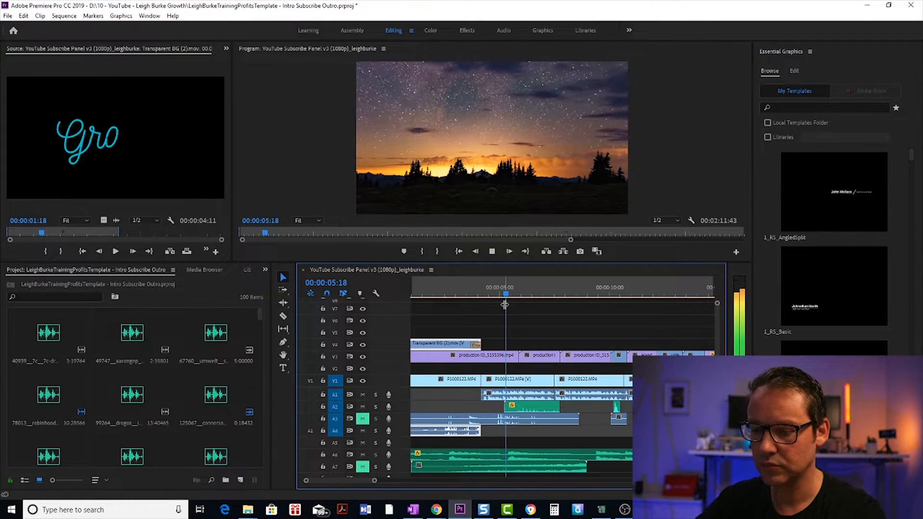
key("space")
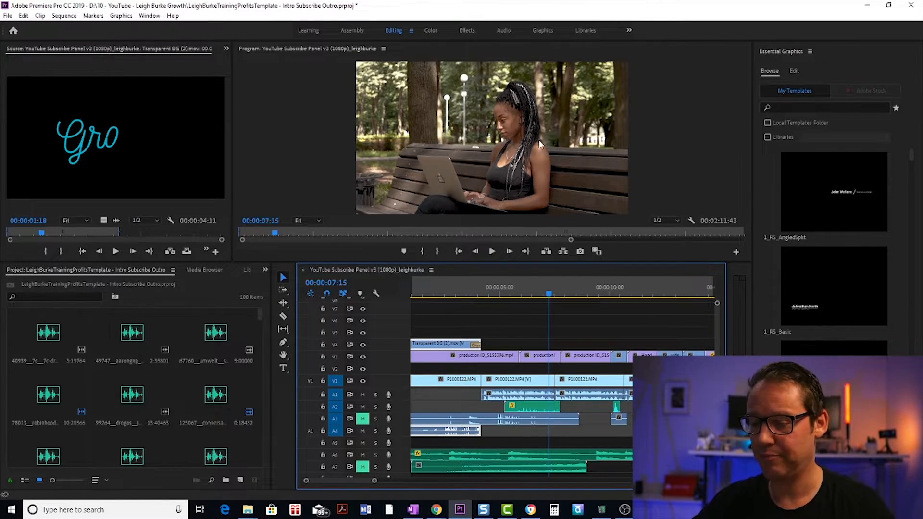
key("space")
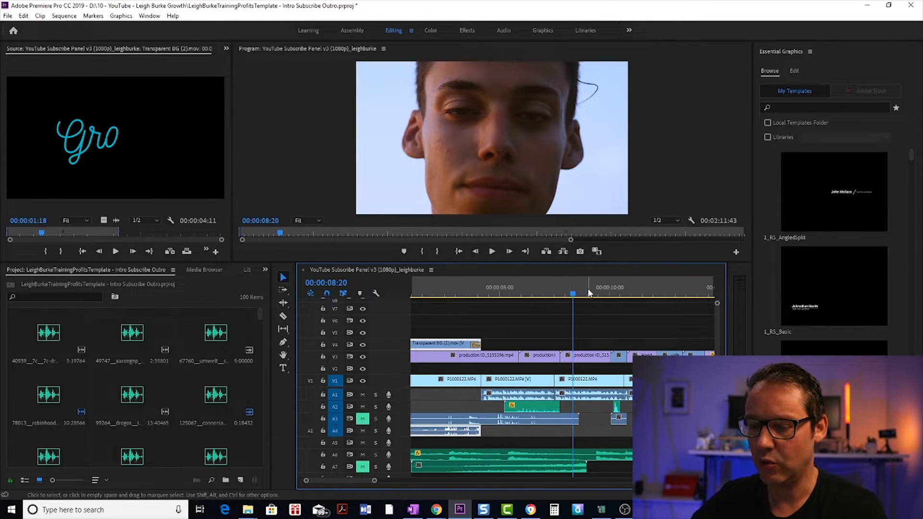
Scrub to the computer mouse clip at about 00:00:11 and make the timeline area slightly taller
left_click_drag(576, 297, 648, 298)
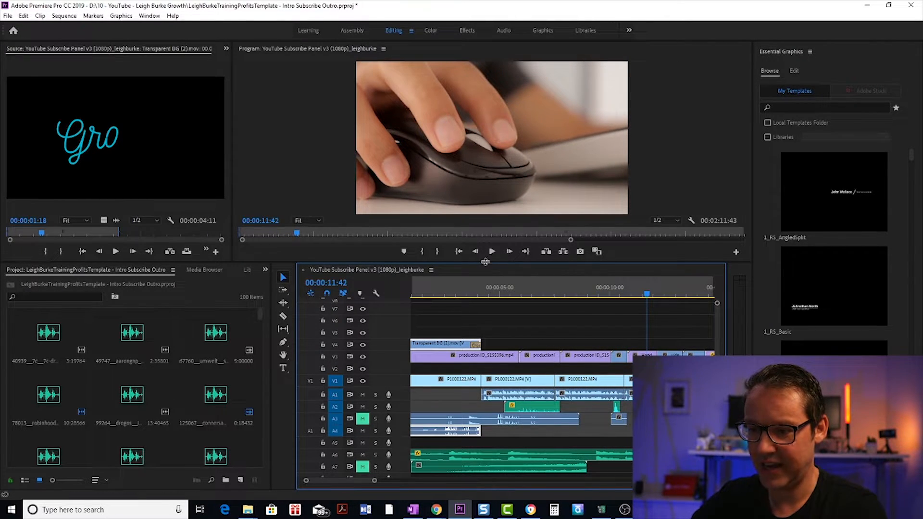
left_click_drag(485, 262, 485, 255)
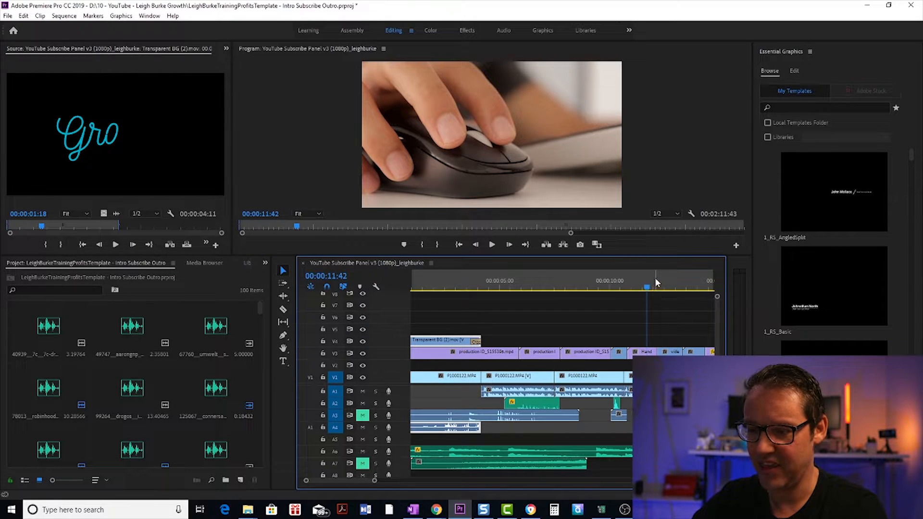
mouse_move(646, 289)
left_mouse_down()
mouse_move(613, 288)
mouse_move(630, 288)
left_mouse_up()
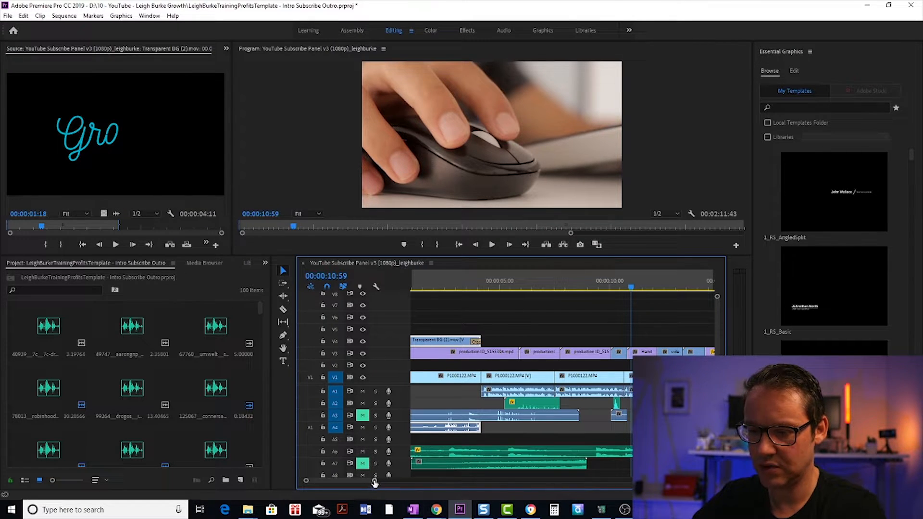
Return to about 00:00:05 with a wider timeline view and mute audio tracks A1 and A6
left_click_drag(375, 483, 408, 481)
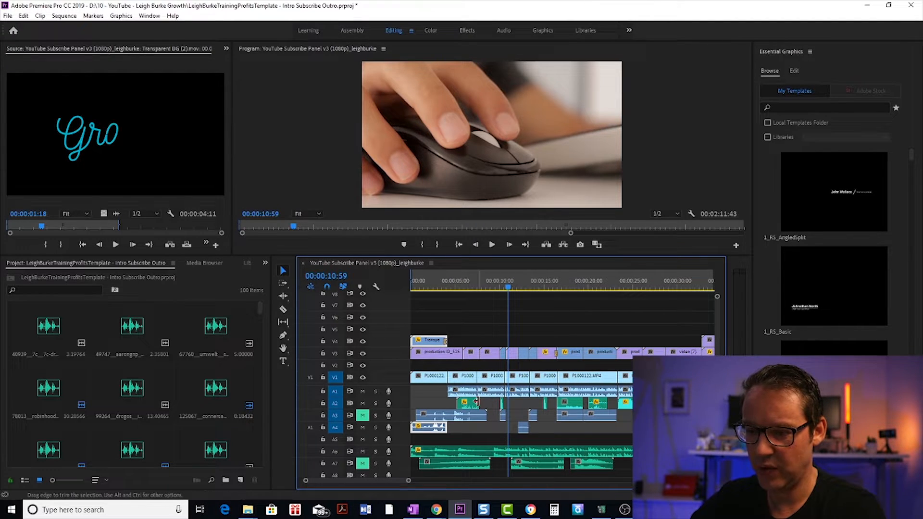
left_click_drag(506, 288, 459, 291)
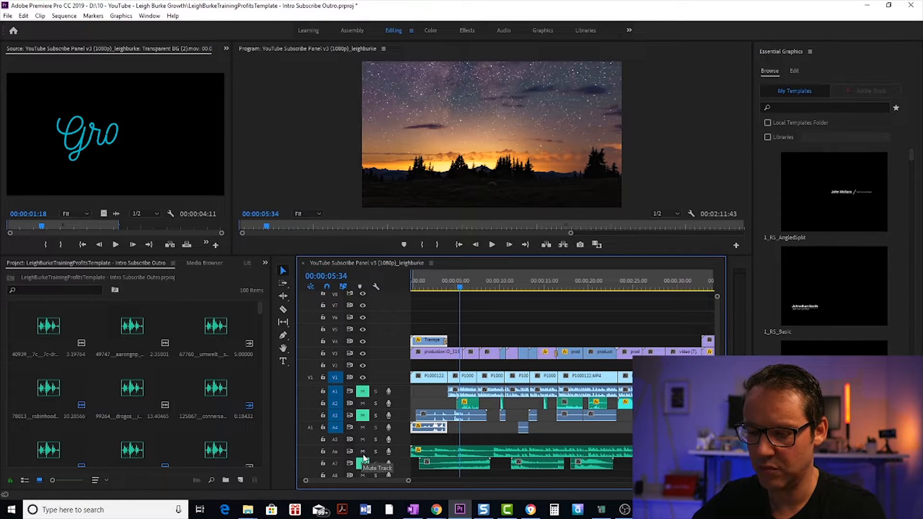
left_click(363, 452)
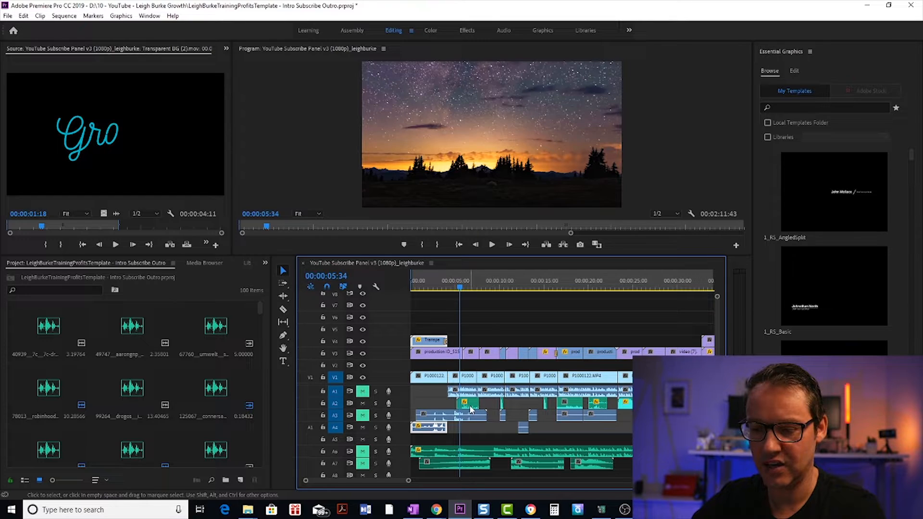
Preview the B-roll's sound effects from about 00:00:05, pausing on the woman at the table at about 00:00:18
key("space")
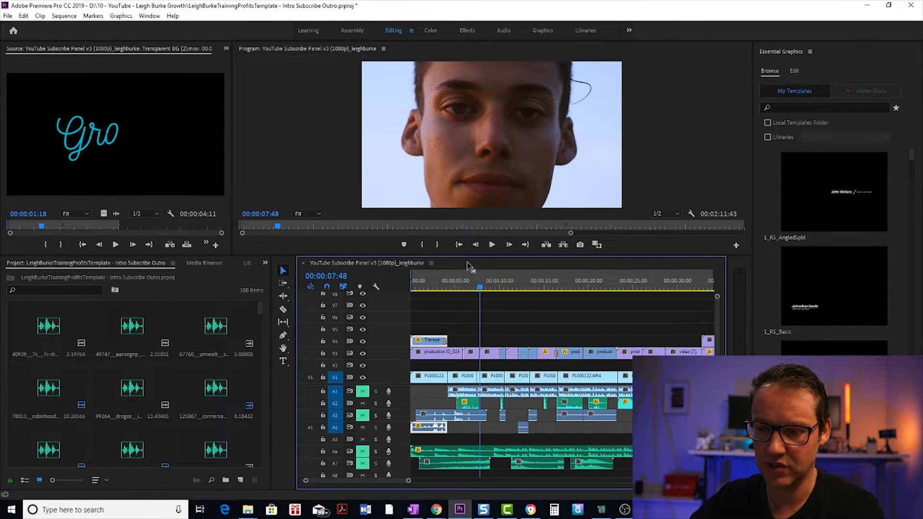
left_click_drag(483, 288, 485, 289)
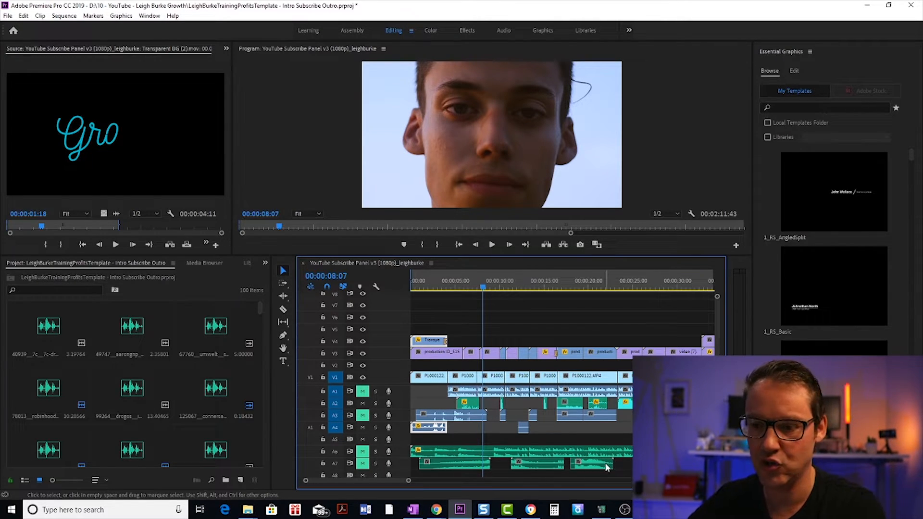
left_click_drag(493, 288, 499, 289)
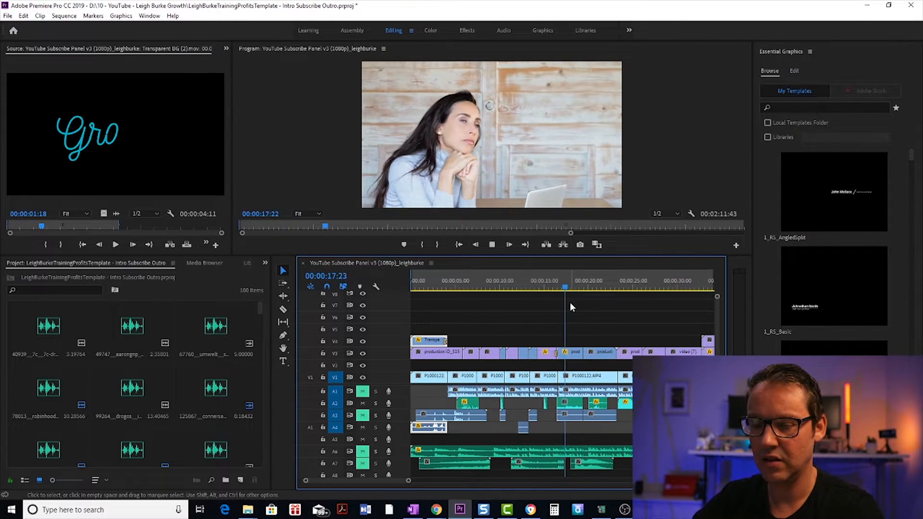
key("space")
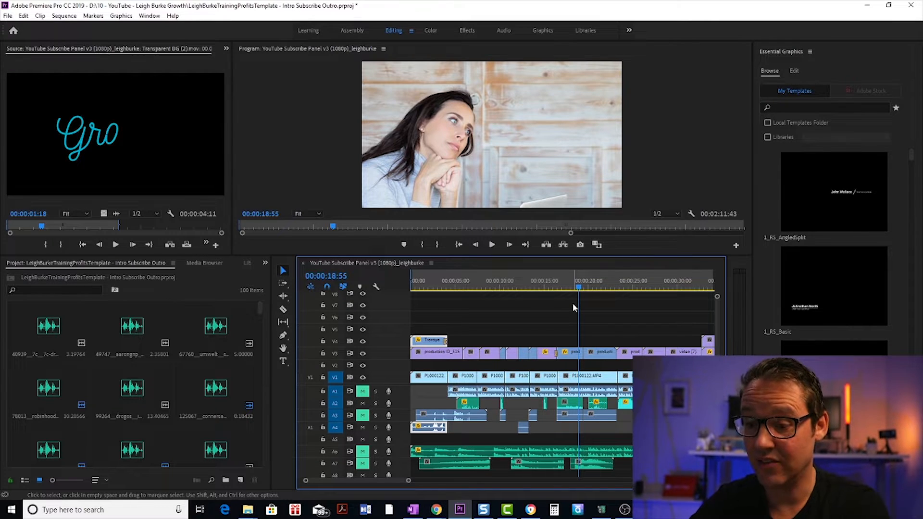
Play the staircase clip's sound effects up to about 00:00:21, then replay them from about 00:00:20
key("space")
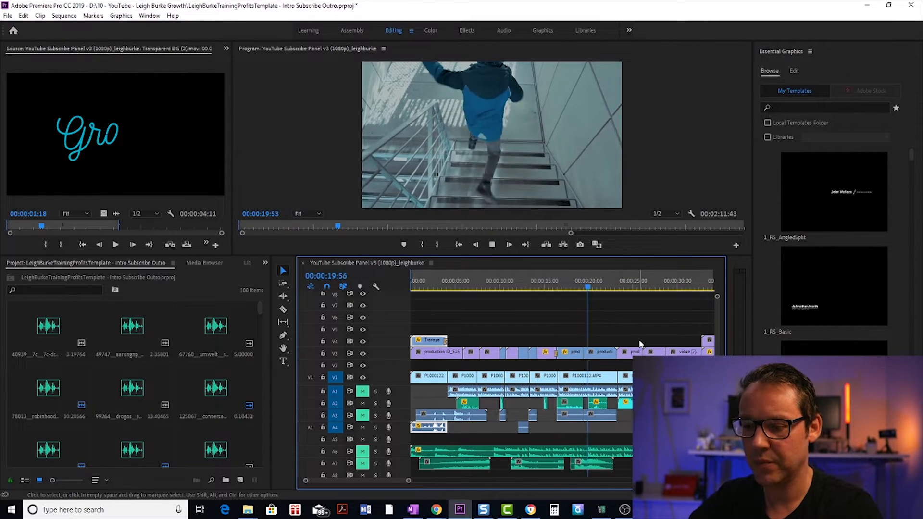
key("space")
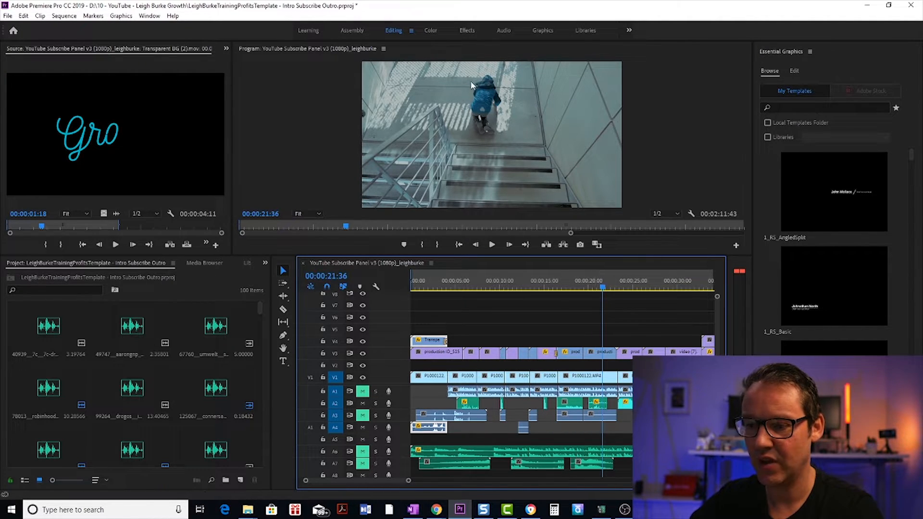
left_click_drag(604, 287, 591, 287)
key("space")
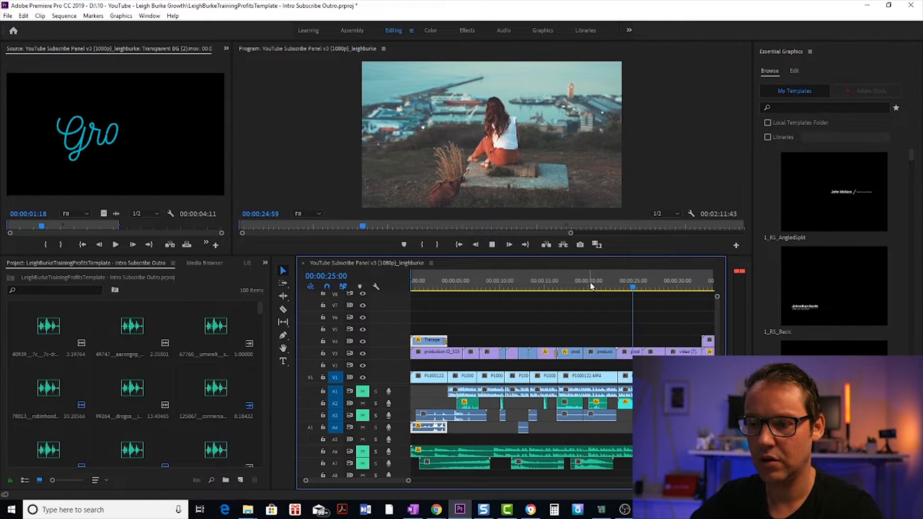
Replay the harbour clip from about 00:00:23, then preview the windblown woman clip through to about 00:00:29
key("space")
left_click_drag(636, 287, 619, 287)
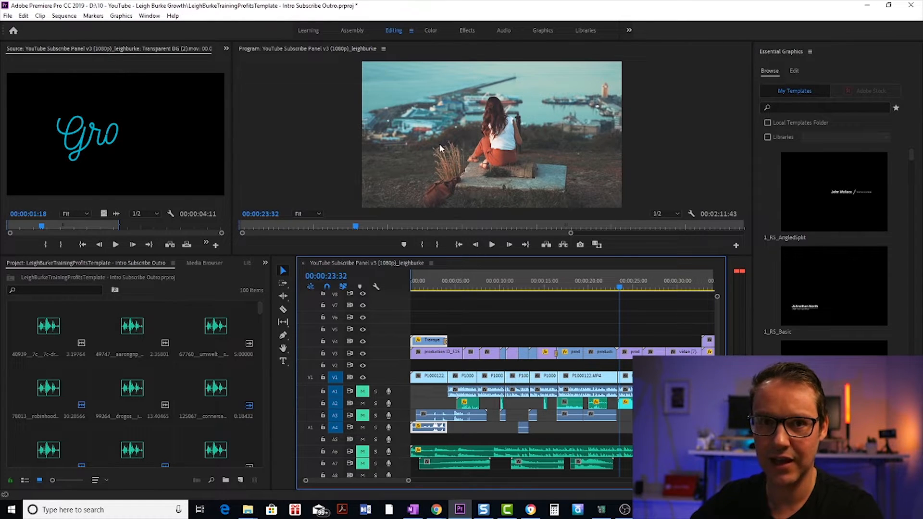
key("space")
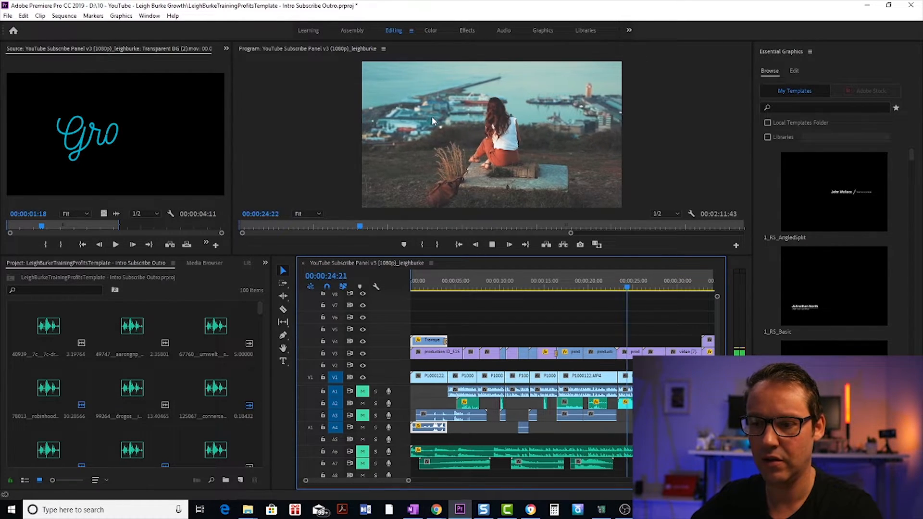
left_click(644, 287)
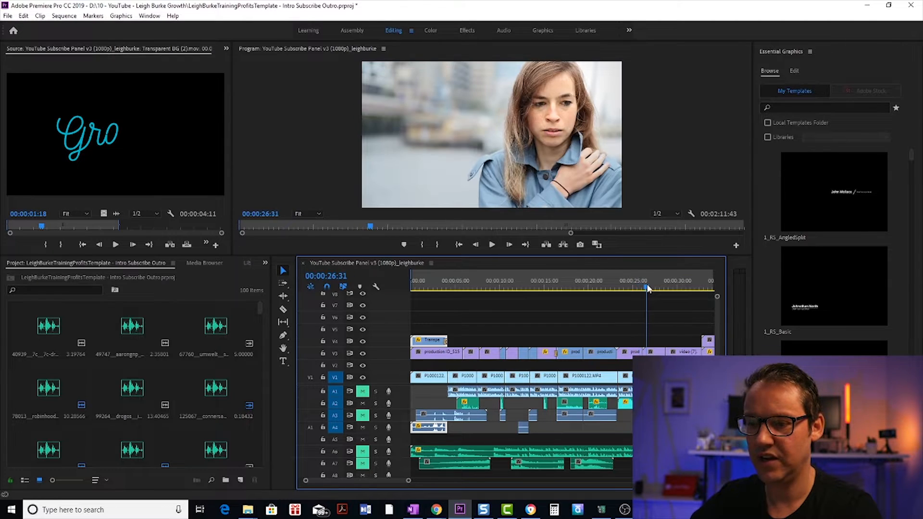
left_click_drag(643, 286, 643, 286)
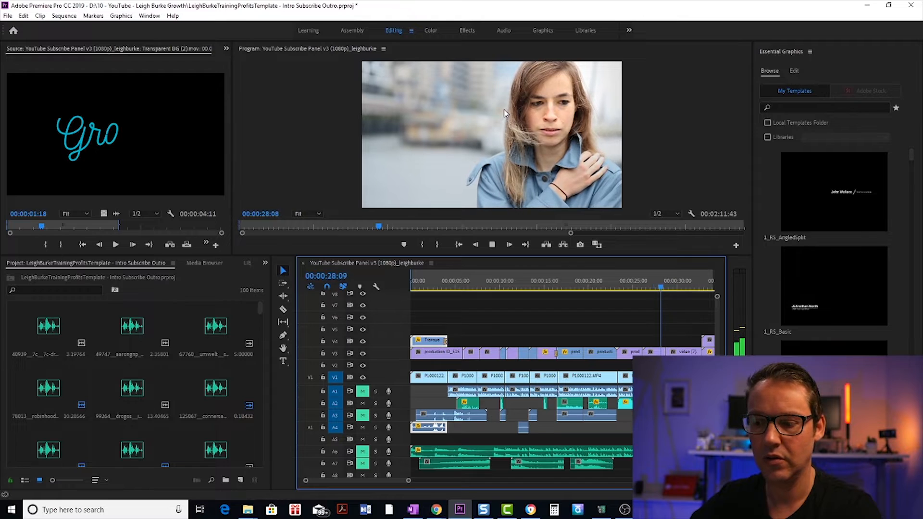
key("space")
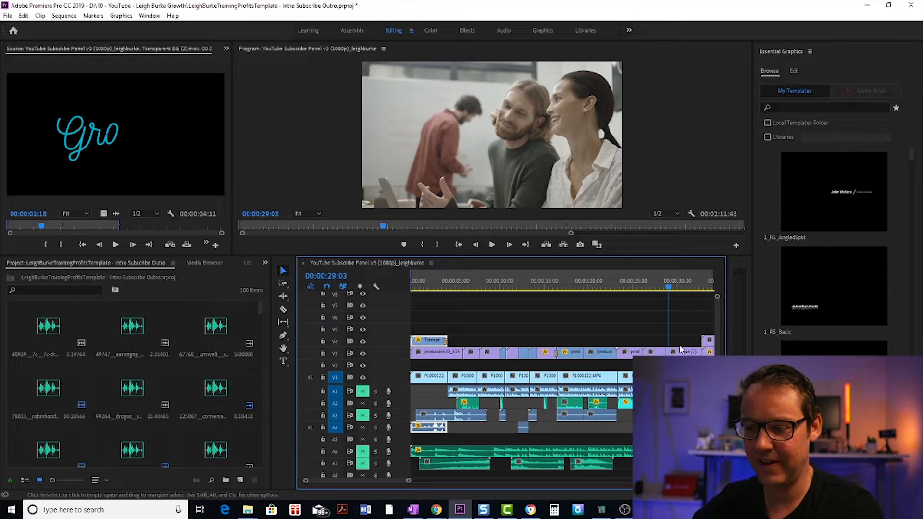
Continue the sound preview past 00:00:32, play the pink-haired woman clip from 00:00:36 and scrub back to about 00:00:38
key("space")
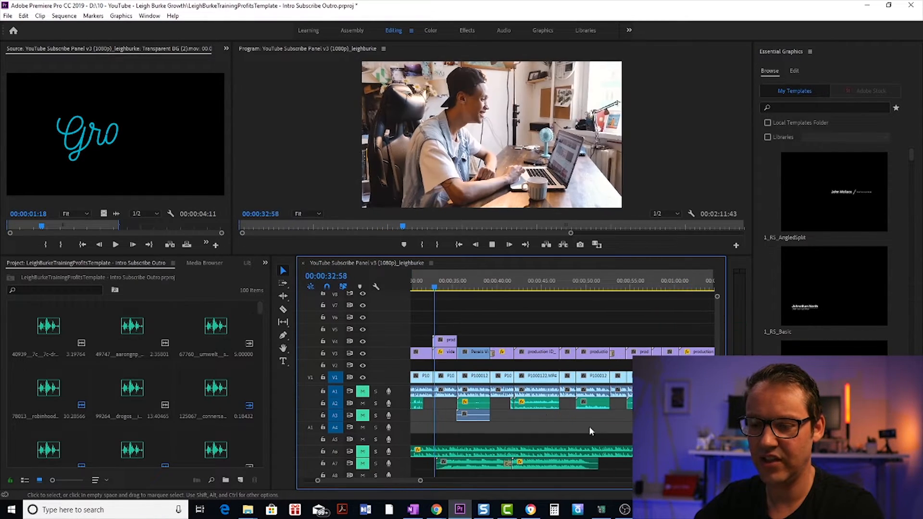
left_click(465, 289)
left_click(462, 288)
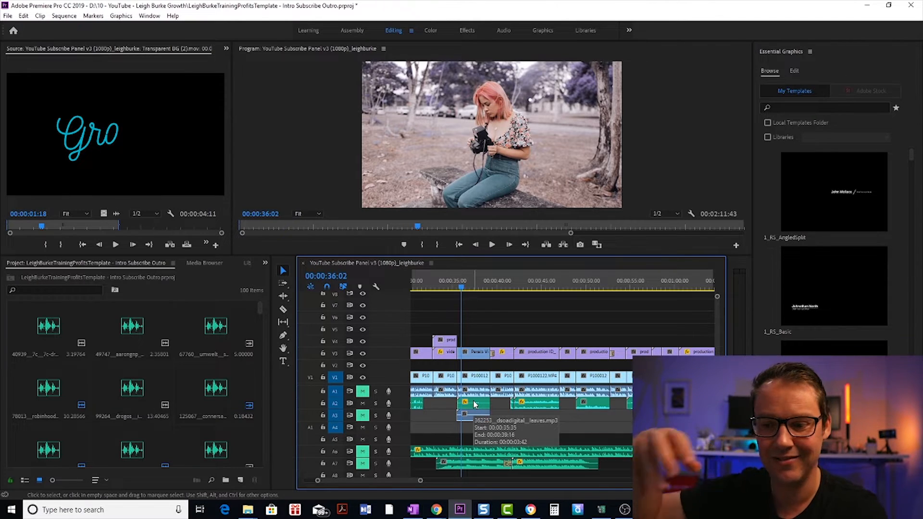
key("space")
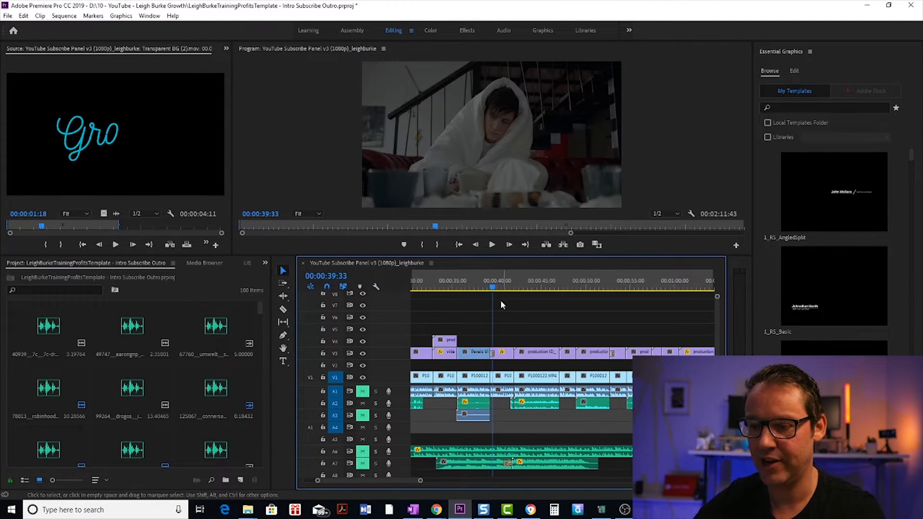
left_click(493, 287)
mouse_move(493, 288)
left_mouse_down()
mouse_move(465, 288)
mouse_move(497, 288)
mouse_move(482, 289)
left_mouse_up()
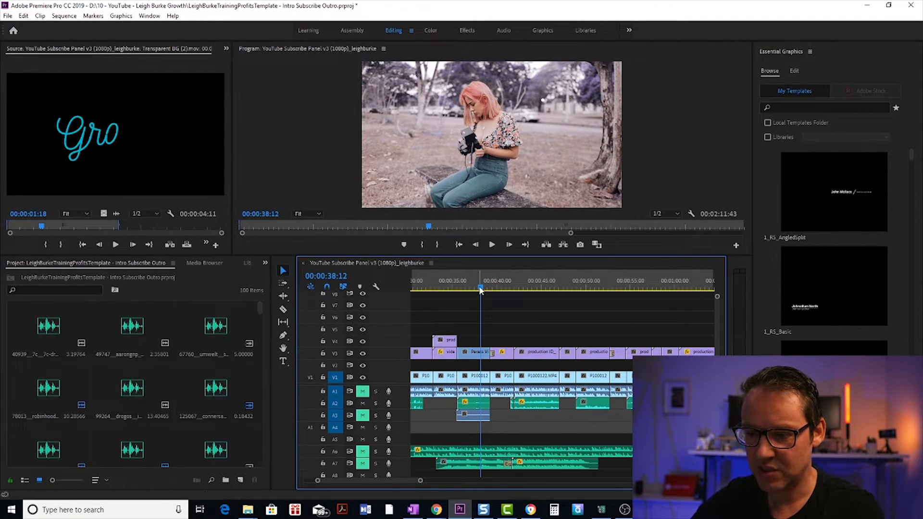
Return to the end of the laptop clip at about 00:00:35, then scrub through the pink-haired woman clip to about 00:00:39
left_click(453, 287)
left_click_drag(454, 287, 455, 288)
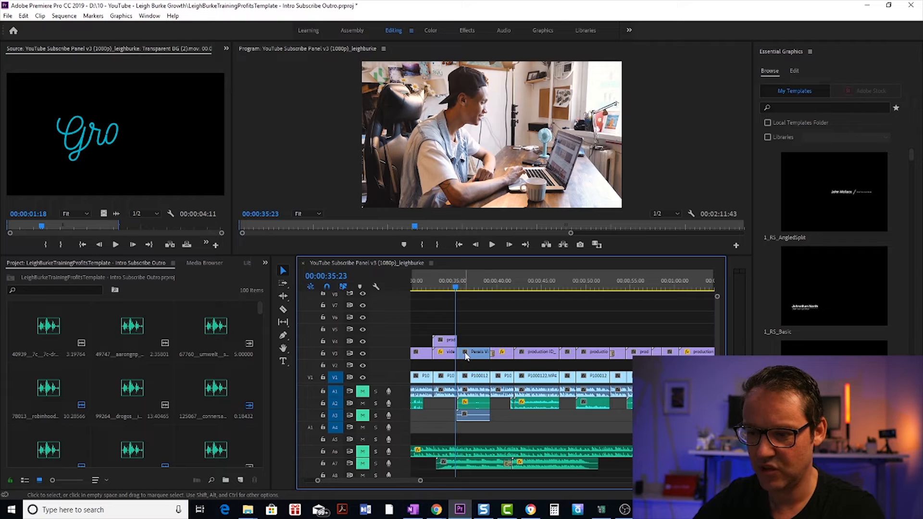
left_click(470, 288)
left_click_drag(469, 288, 489, 289)
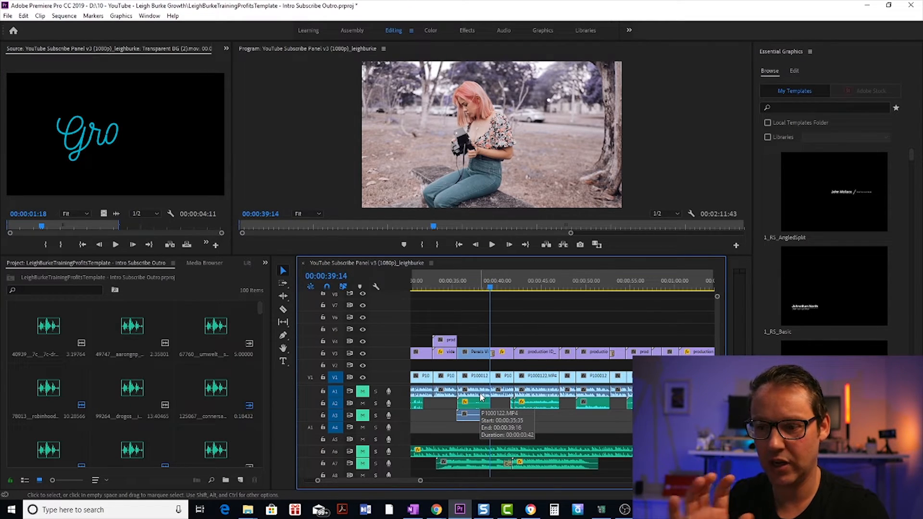
Move the playhead back to about 00:00:34 in the laptop clip and unmute audio tracks A1 and A6
left_click(494, 288)
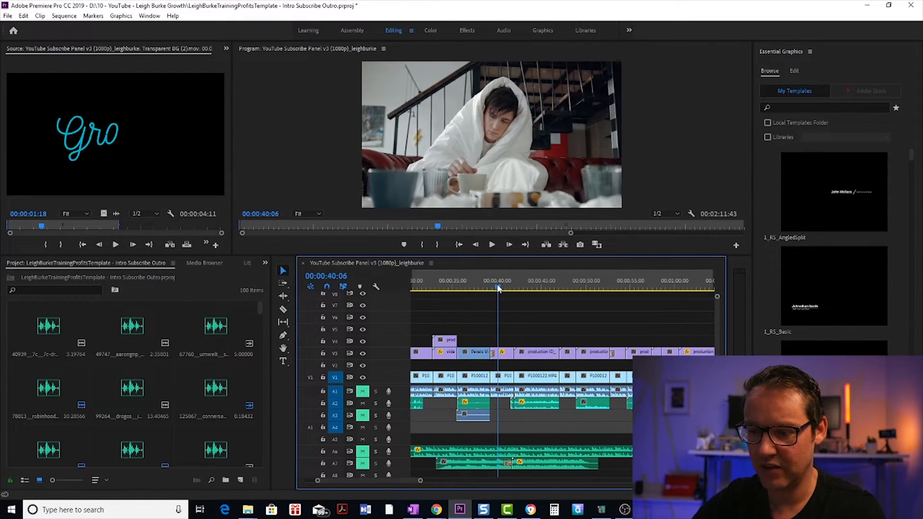
left_click_drag(495, 288, 448, 288)
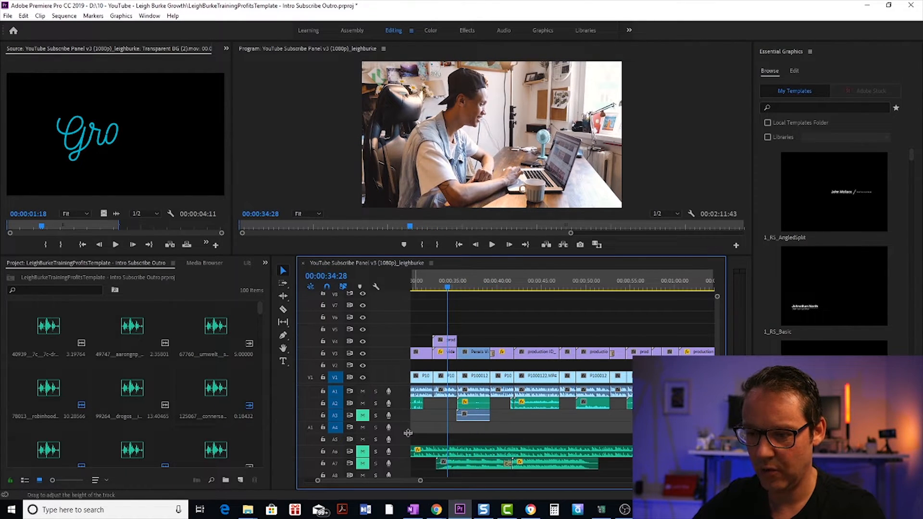
left_click(364, 452)
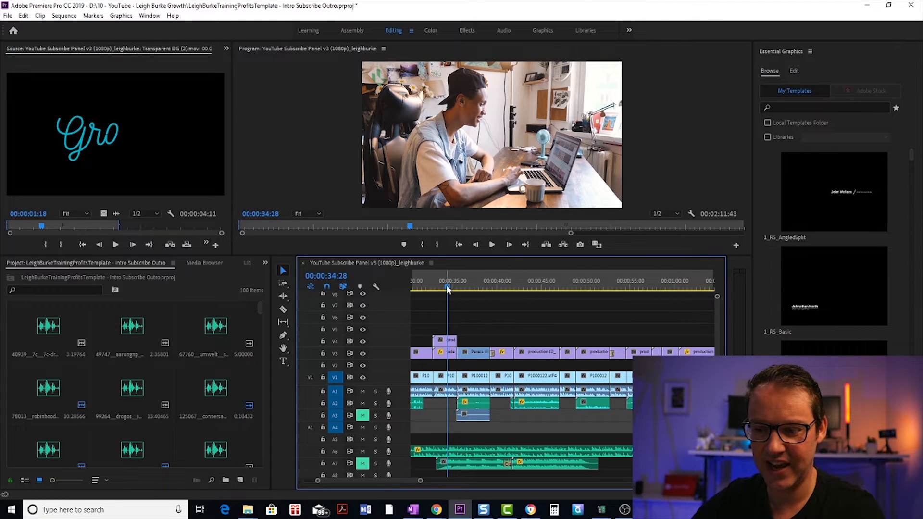
Play the B-roll with the unmuted audio from about 00:00:32 to 00:00:54, pausing at about 00:00:43 in the wheat field clip
left_click_drag(448, 289, 426, 289)
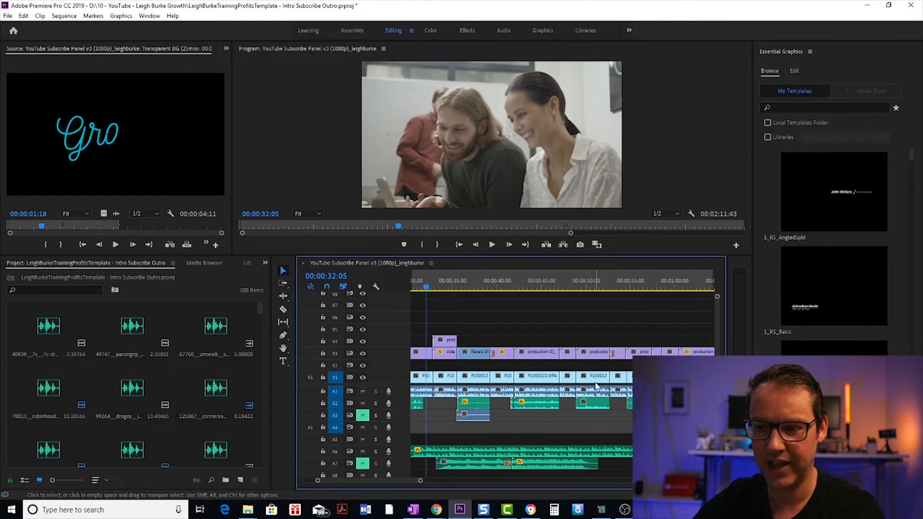
key("space")
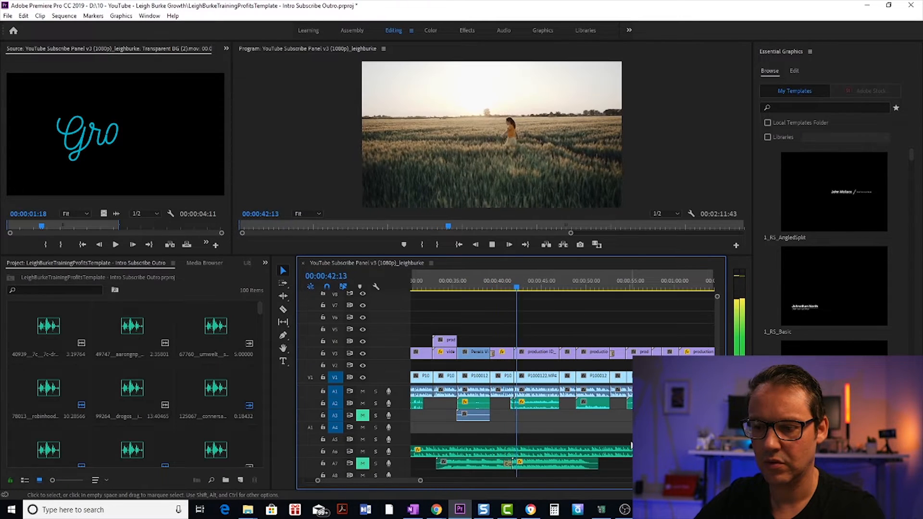
key("space")
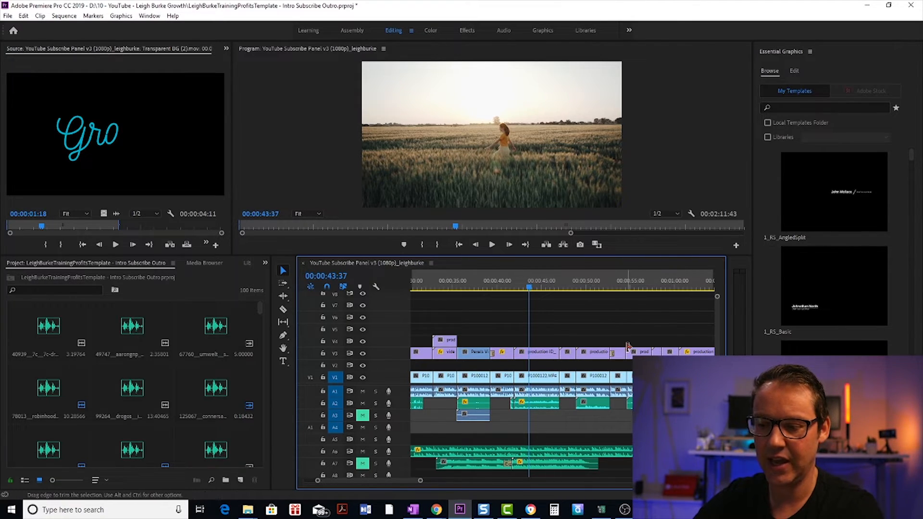
key("space")
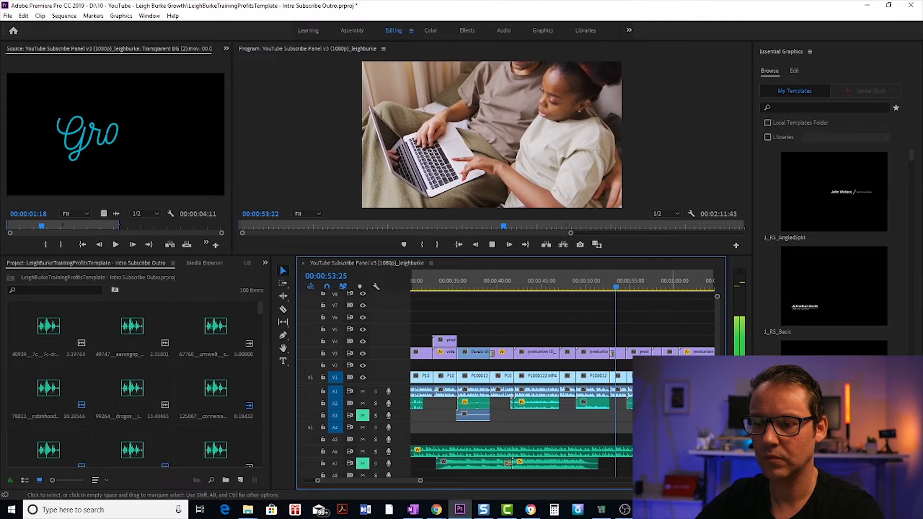
key("space")
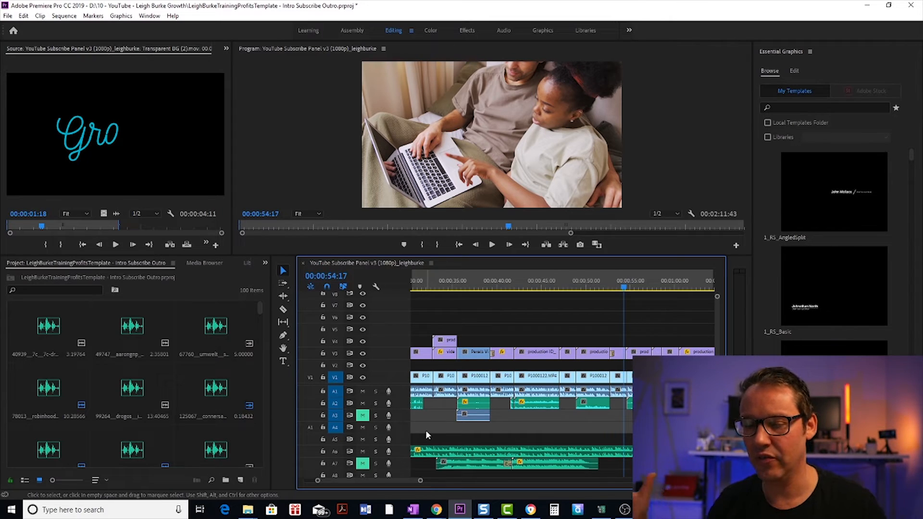
scroll(439, 431, "up", 5)
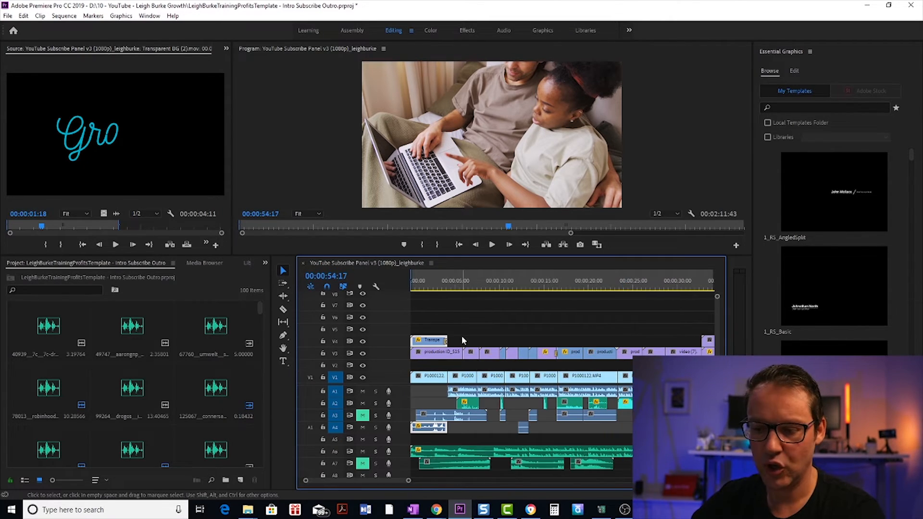